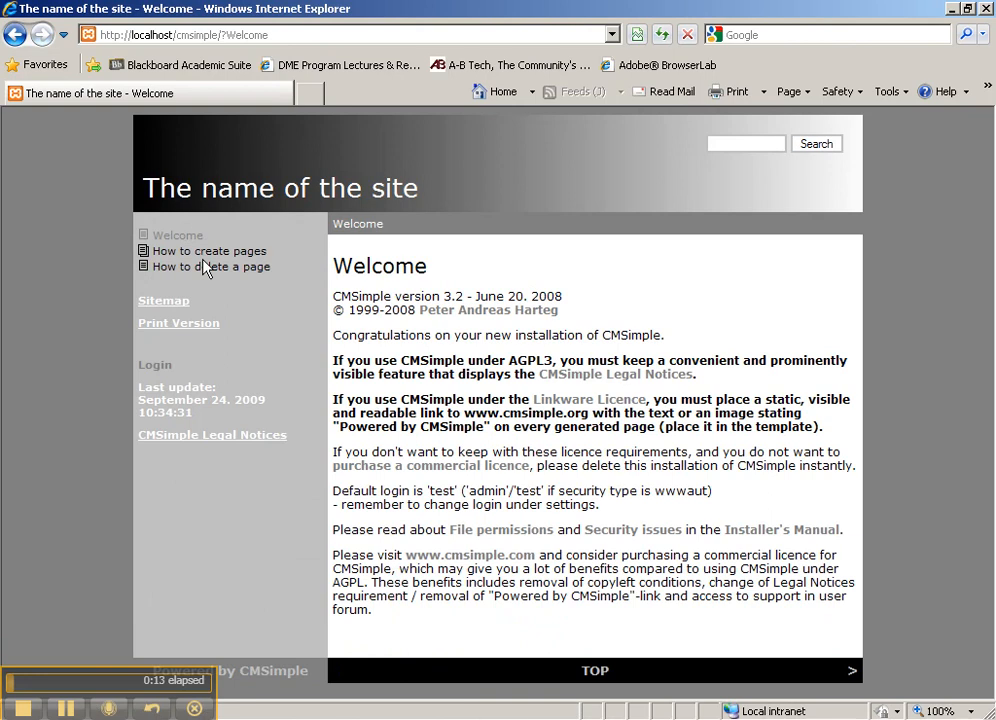
Step: Visit the How to create pages page and return to the Welcome page
left_click(205, 266)
left_click(212, 256)
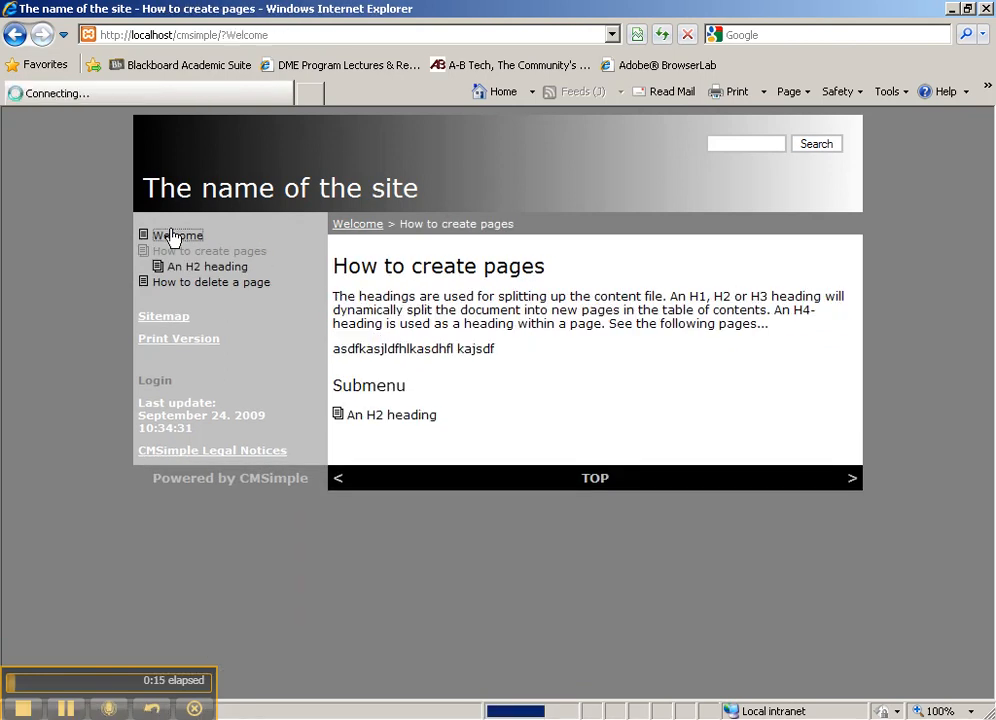
left_click(178, 236)
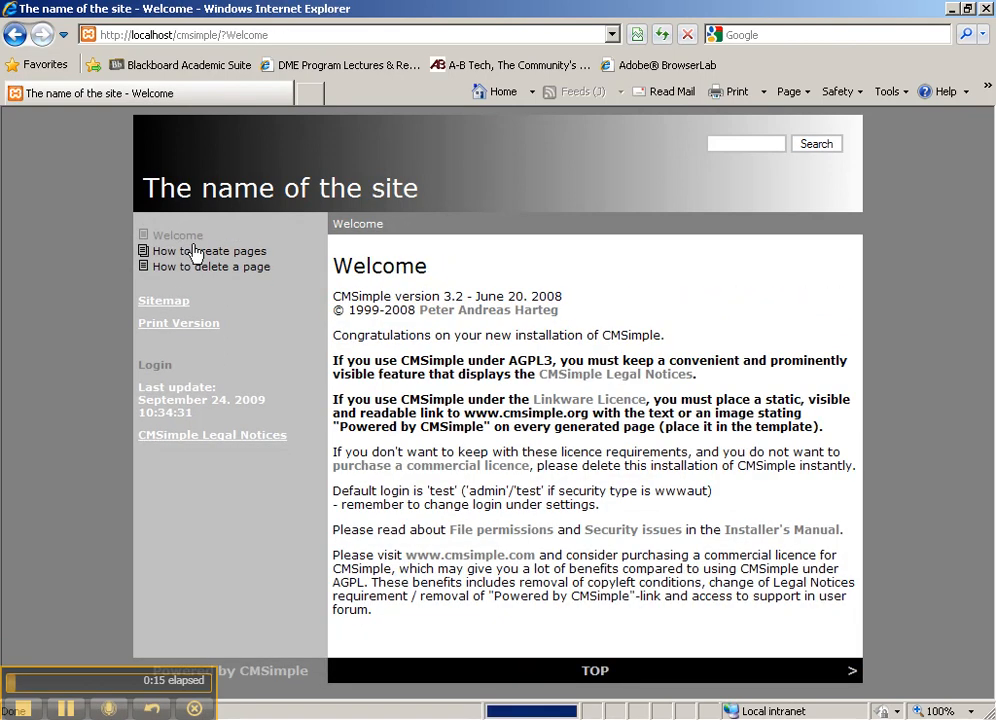
Step: On the site's login page, submit the admin password to enter admin mode
left_click(157, 366)
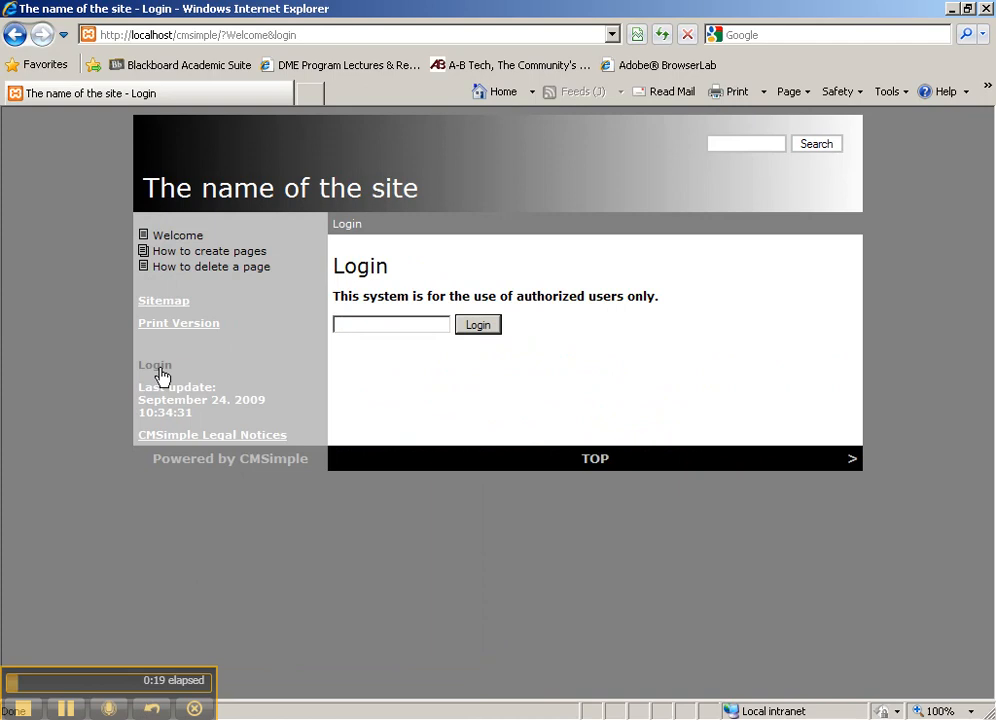
left_click(270, 35)
left_click_drag(268, 35, 313, 35)
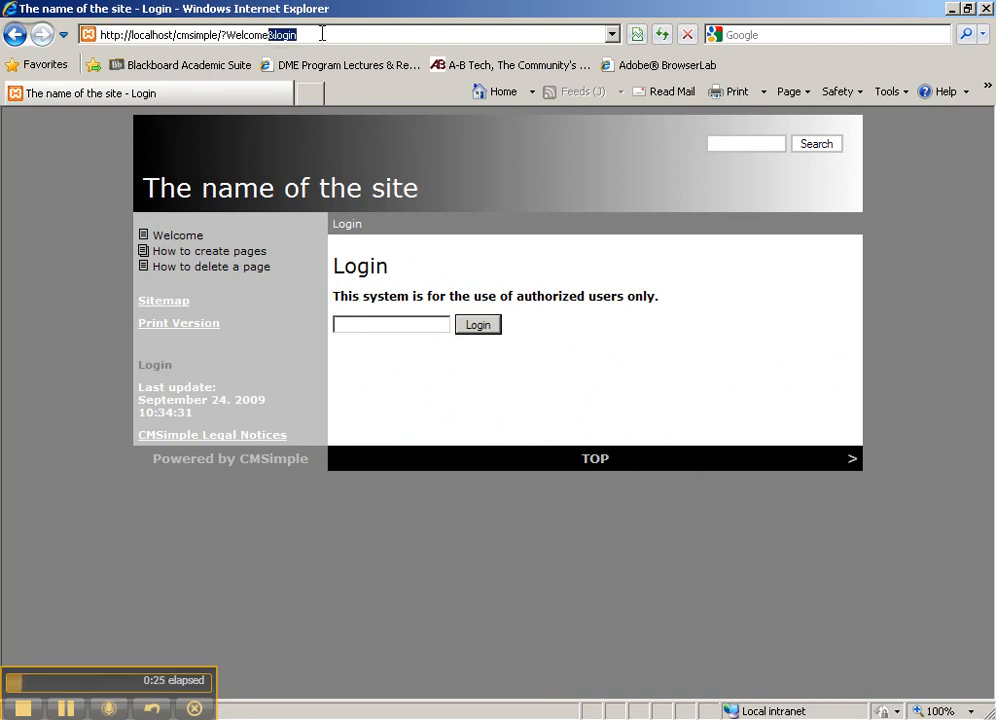
left_click(381, 324)
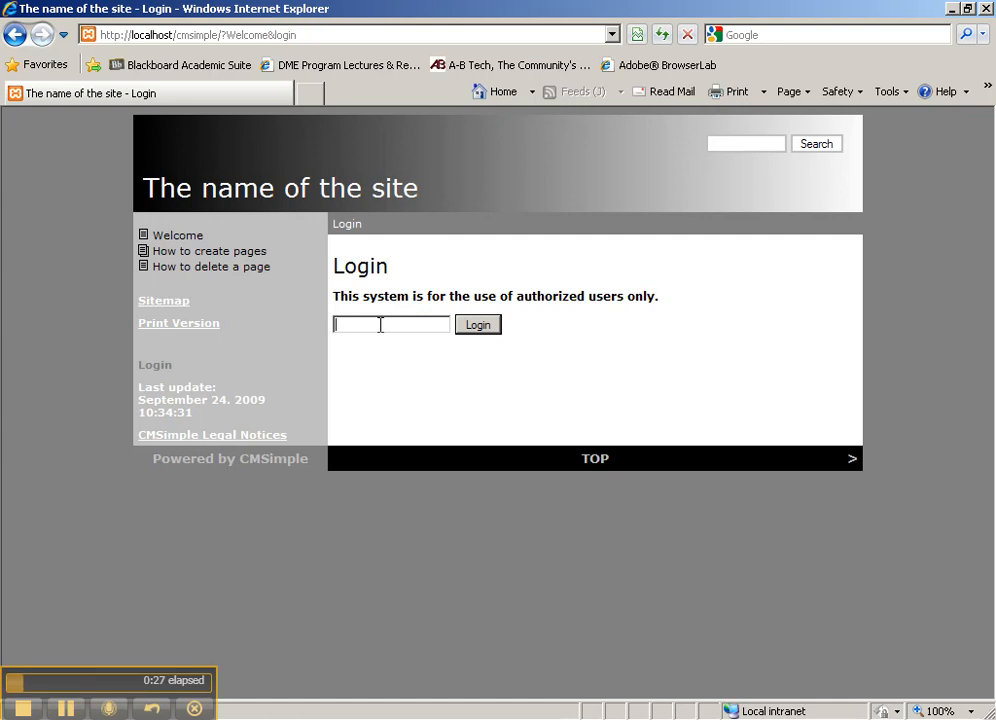
type("test")
key("Return")
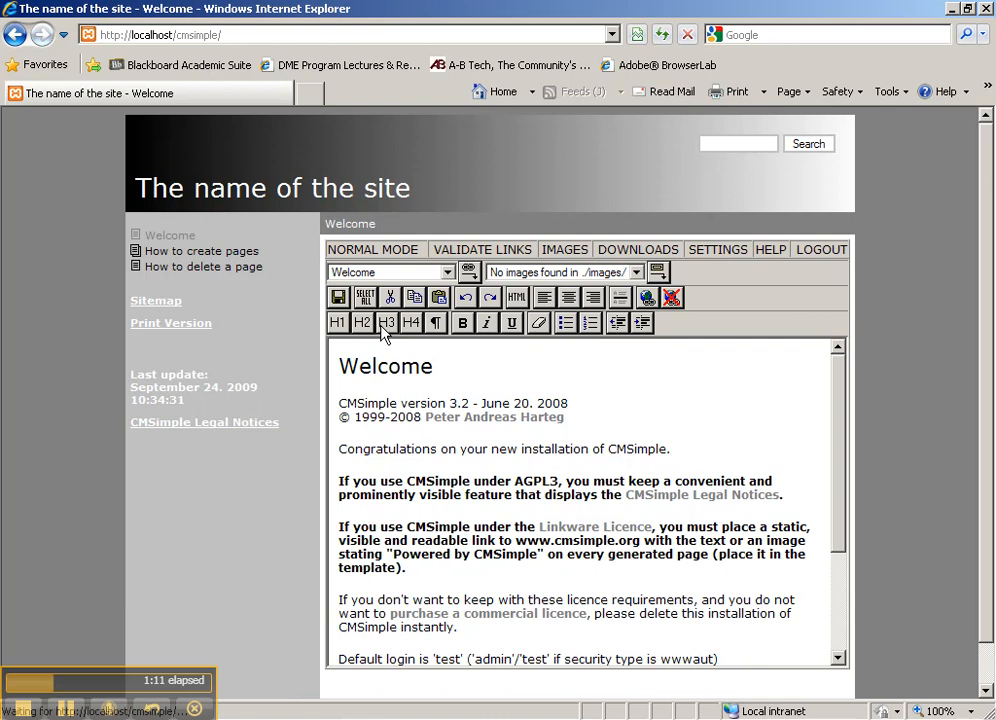
Step: Highlight the Welcome page text in the editor, then clear the highlight
left_click_drag(342, 360, 507, 625)
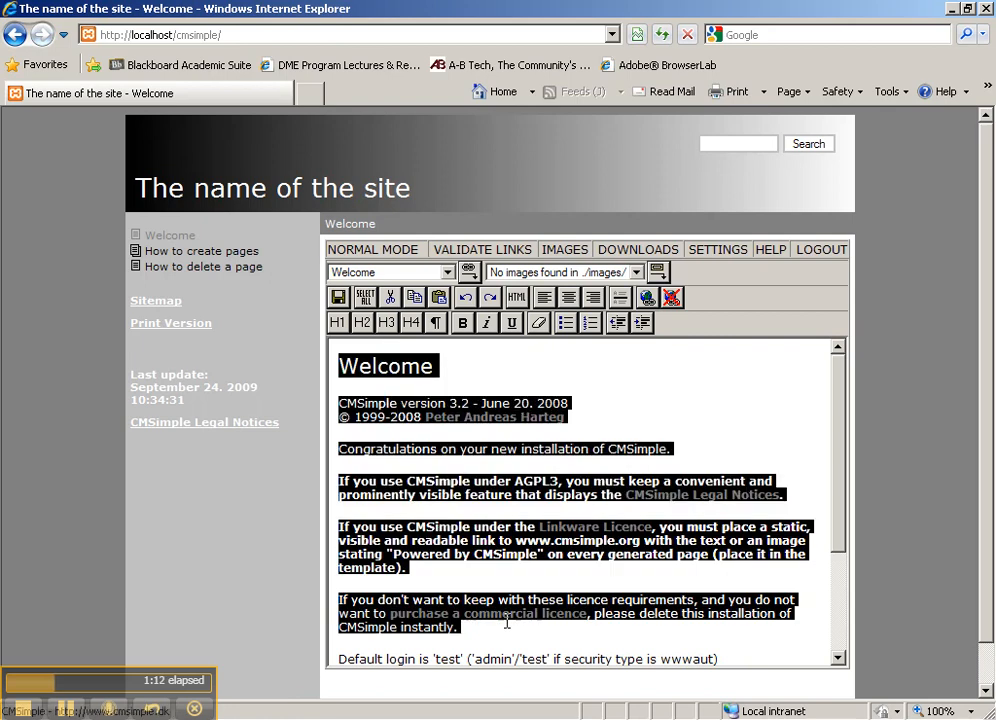
left_click(505, 566)
mouse_move(843, 396)
left_mouse_down()
mouse_move(838, 620)
mouse_move(840, 385)
left_mouse_up()
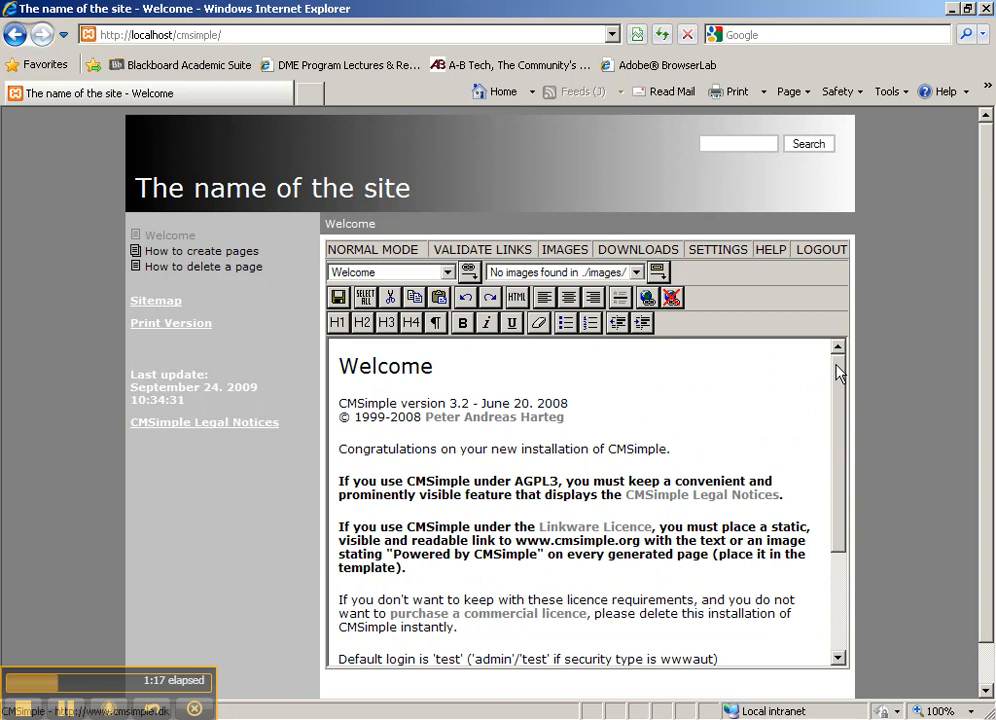
Step: Step through How to create pages, An H2 heading and An H3 heading twice, ending on How to delete a page
left_click(187, 251)
left_click(190, 267)
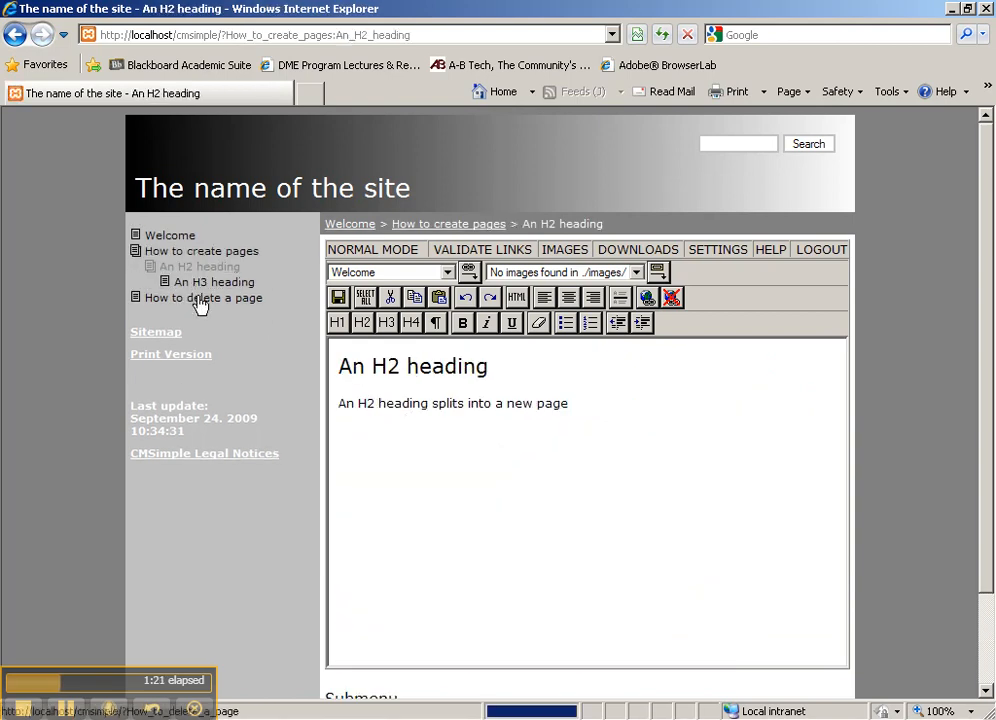
left_click(200, 283)
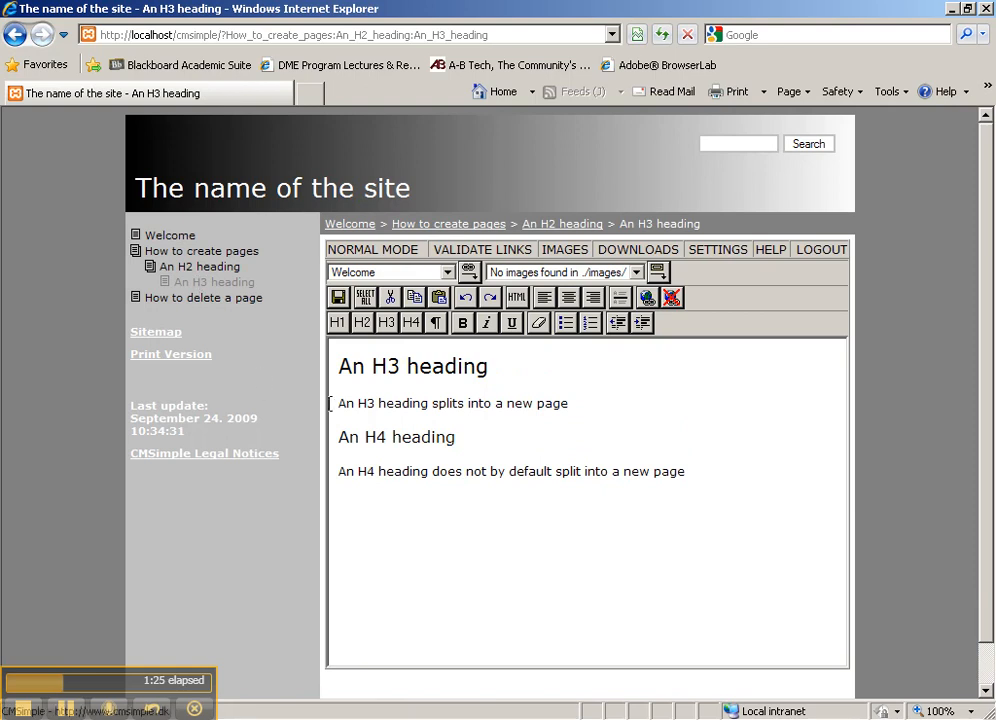
left_click(200, 252)
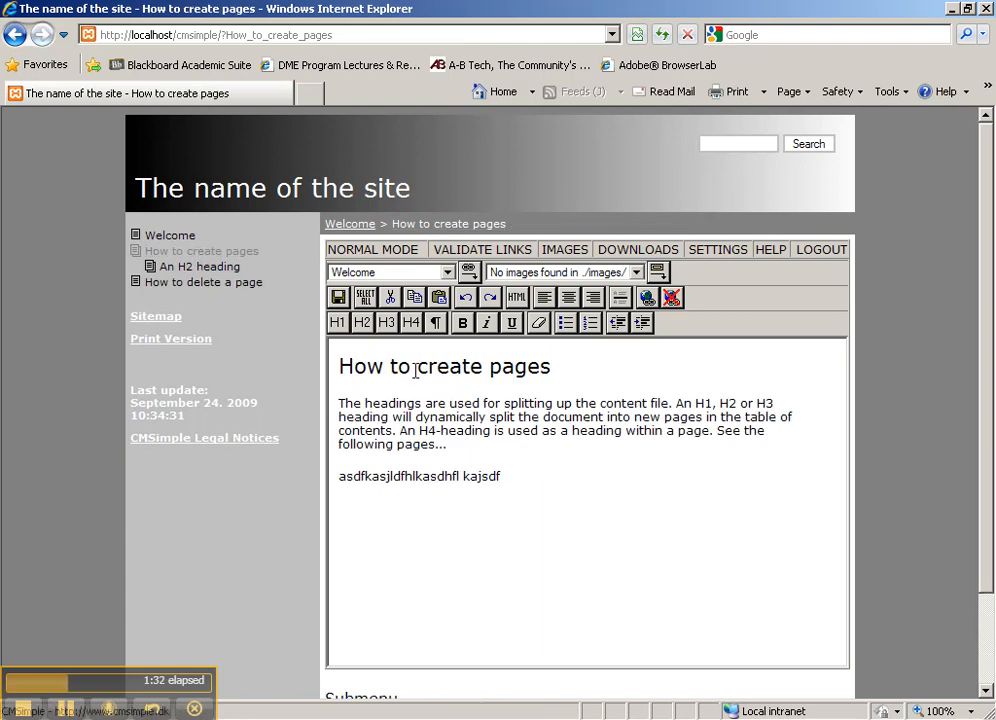
left_click(200, 267)
left_click(214, 282)
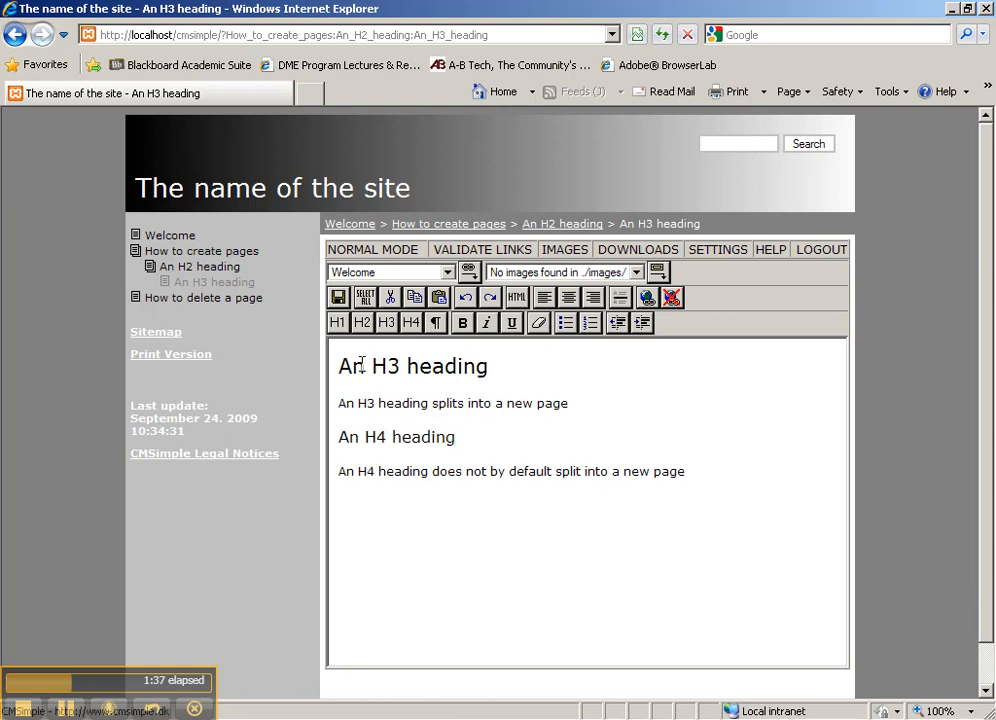
left_click(197, 298)
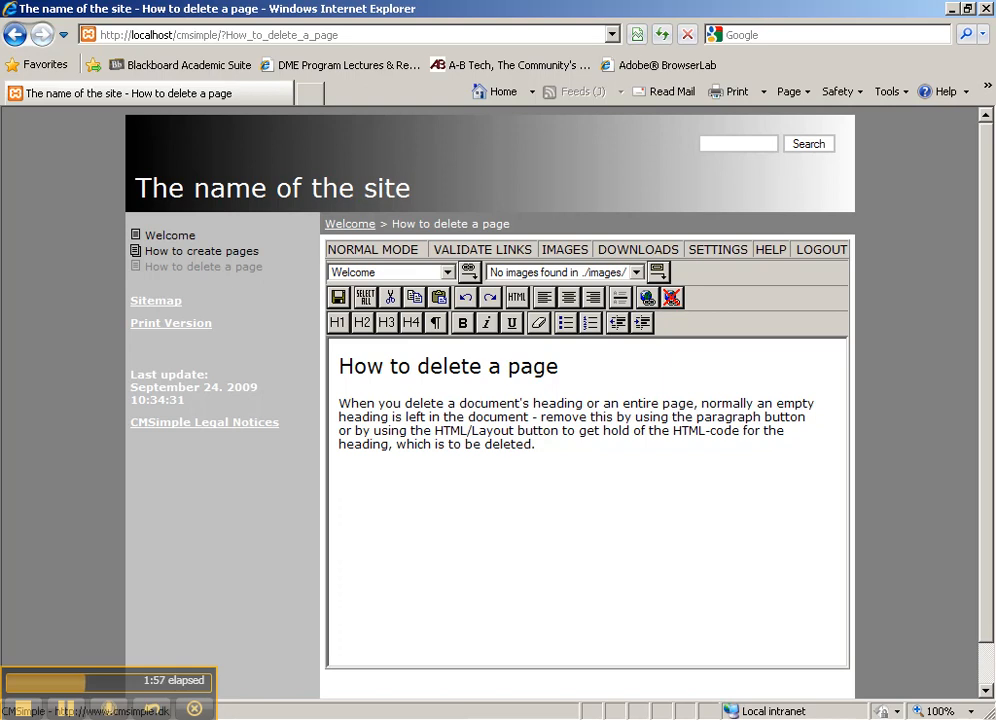
key("alt+Tab")
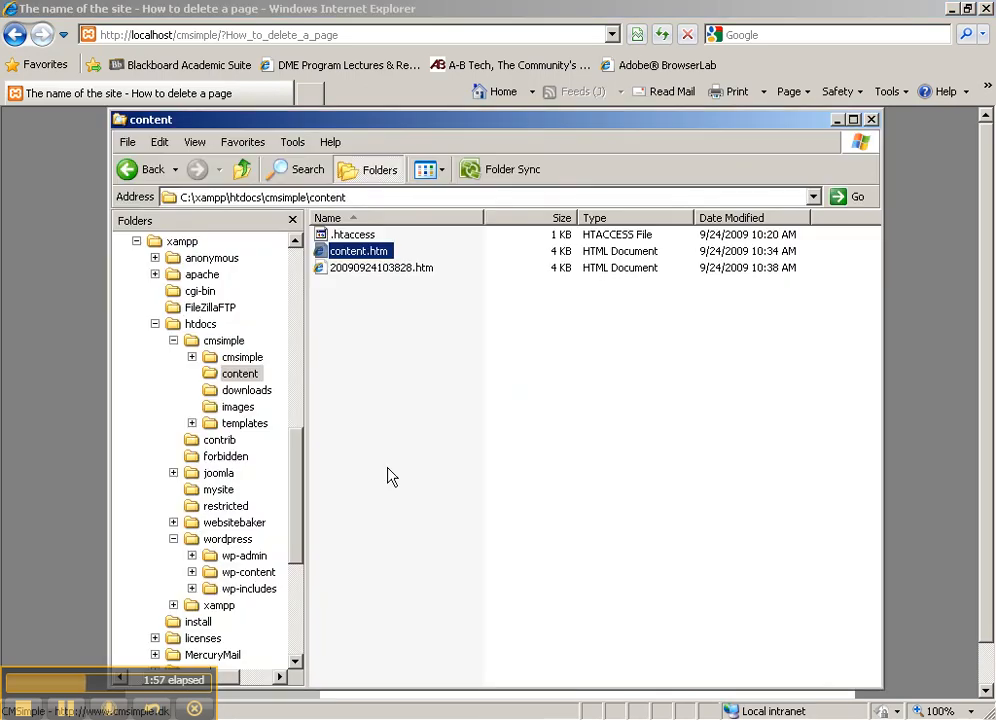
right_click(356, 255)
double_click(338, 252)
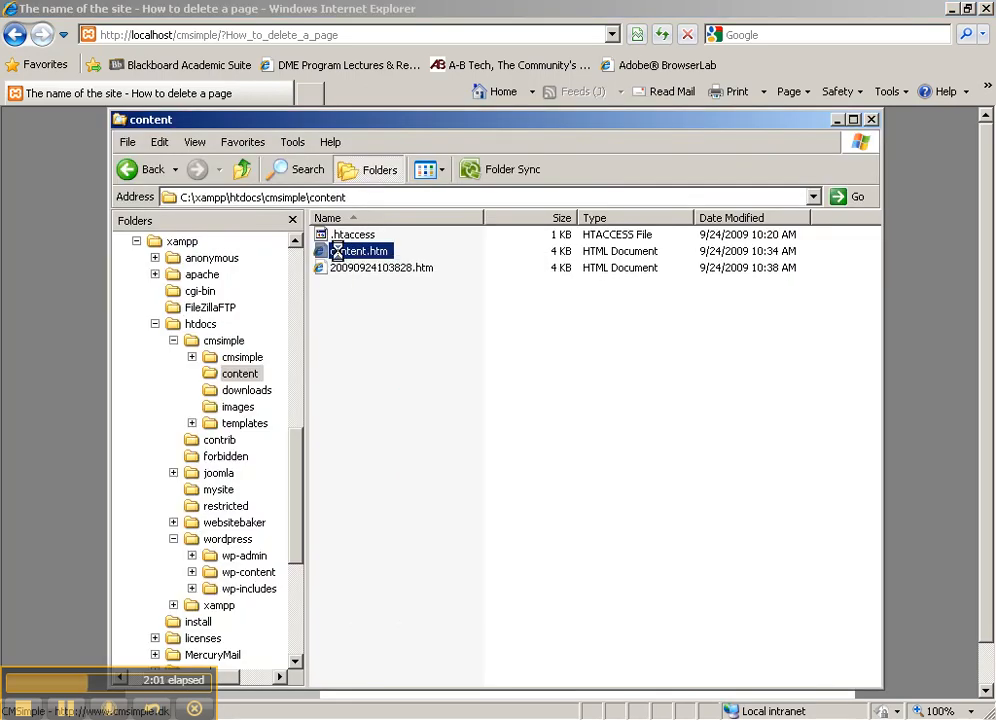
scroll(453, 367, "down", 3)
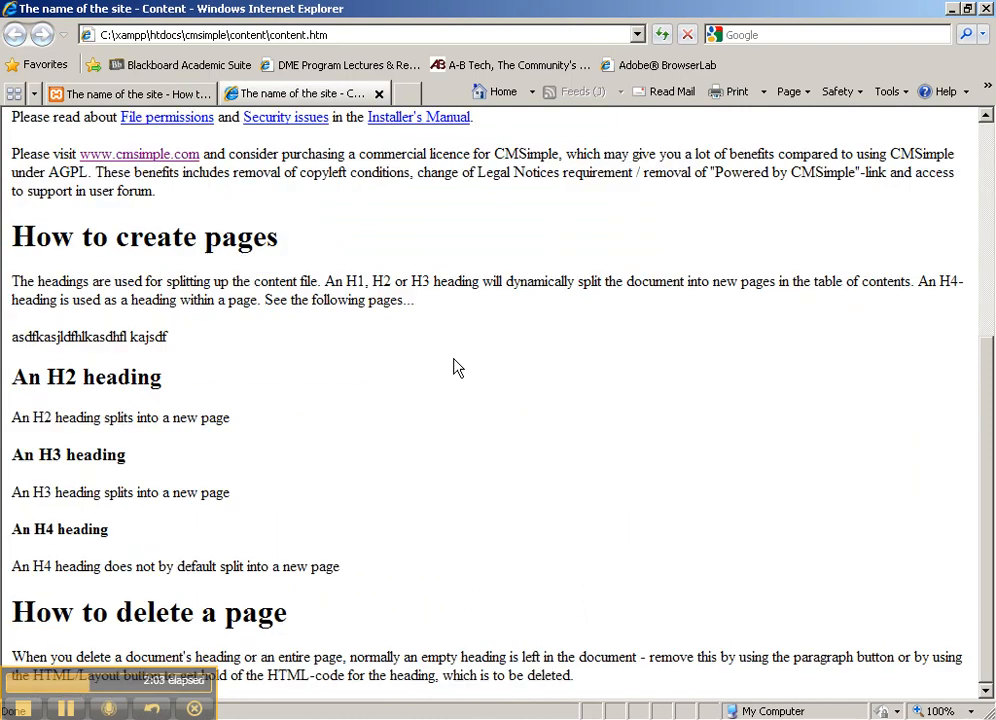
scroll(452, 370, "up", 2)
scroll(451, 362, "up", 1)
scroll(451, 371, "down", 3)
scroll(451, 355, "up", 3)
left_click(378, 94)
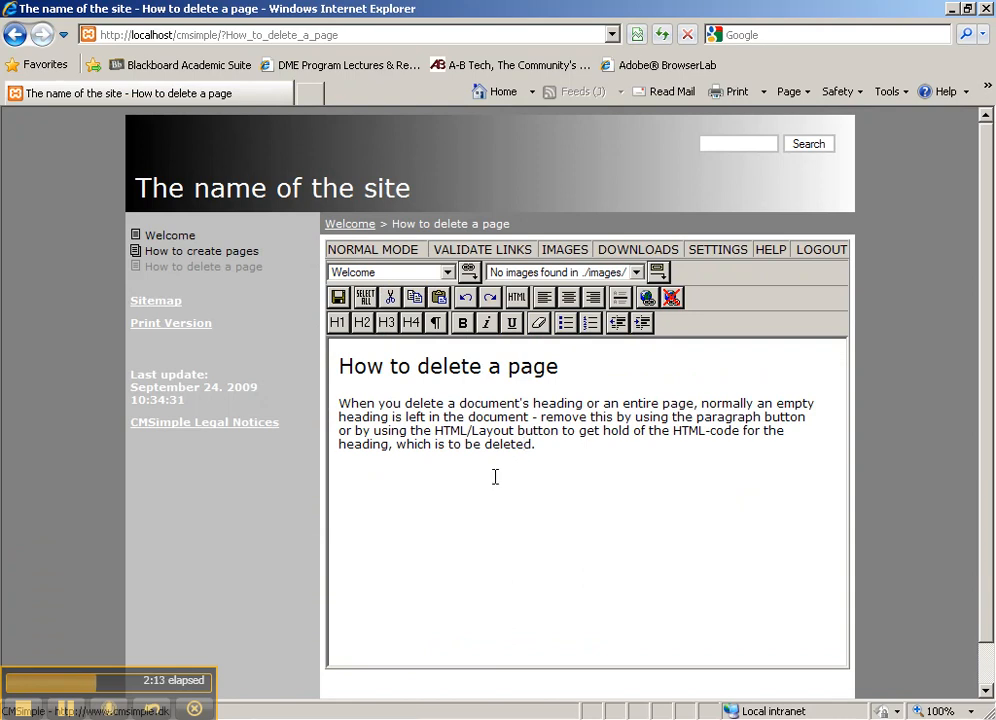
Step: Open Edit configuration and review the security_password, editor_external and plugins_folder fields
left_click(722, 257)
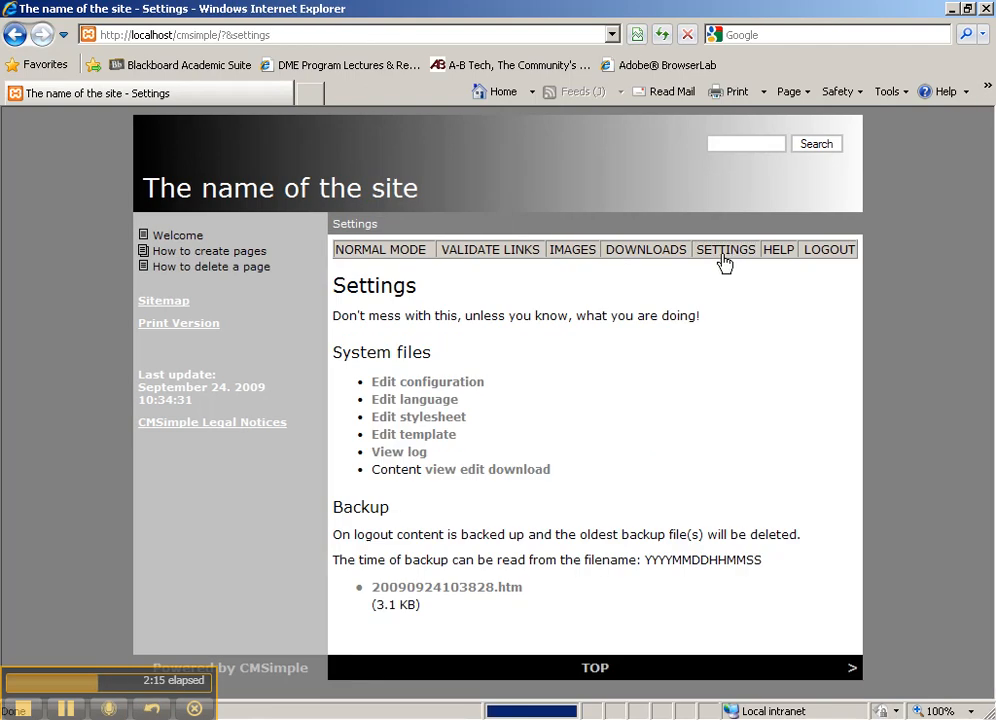
left_click(436, 390)
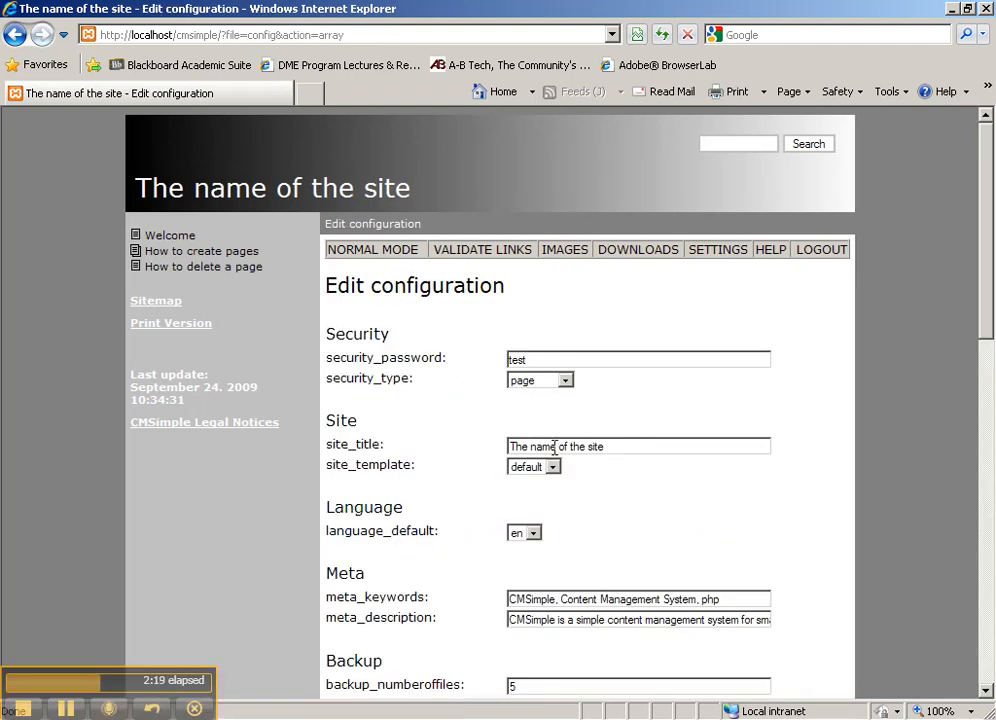
scroll(582, 429, "down", 2)
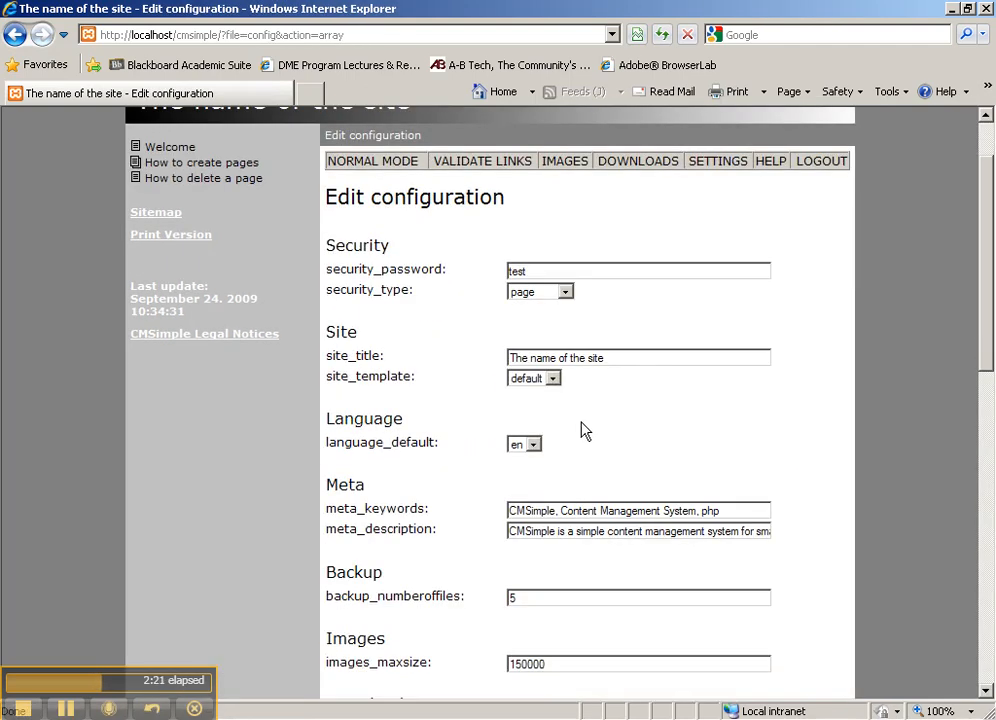
left_click(545, 271)
scroll(640, 536, "down", 4)
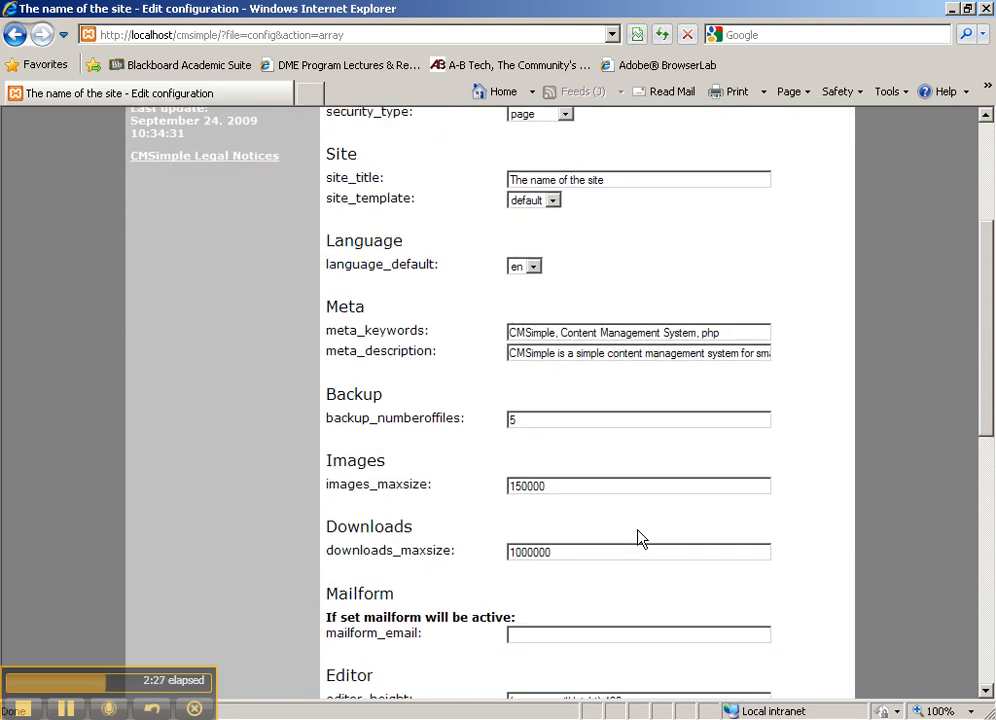
scroll(640, 538, "down", 1)
scroll(641, 538, "down", 2)
left_click_drag(527, 240, 485, 269)
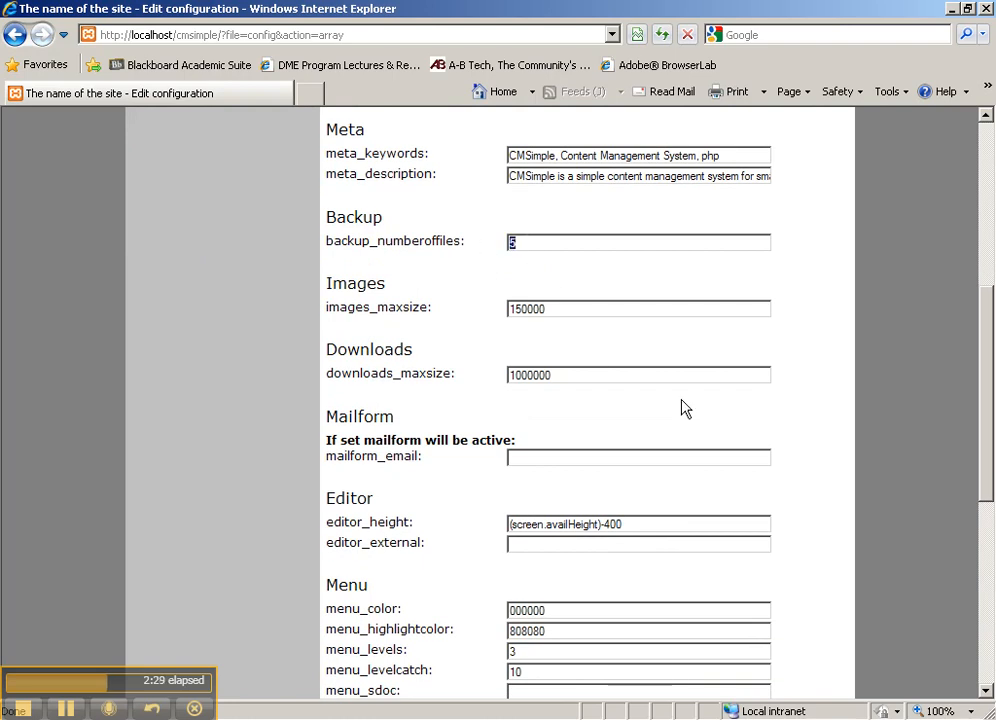
scroll(812, 490, "down", 2)
scroll(812, 490, "down", 2)
left_click(580, 368)
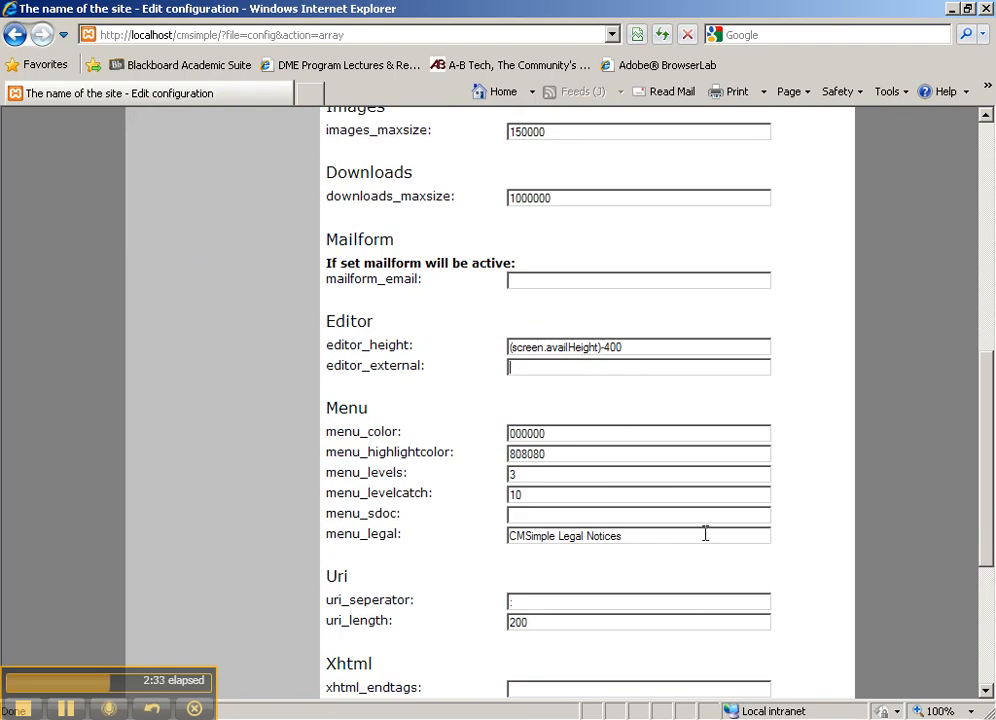
scroll(705, 534, "down", 5)
left_click(525, 509)
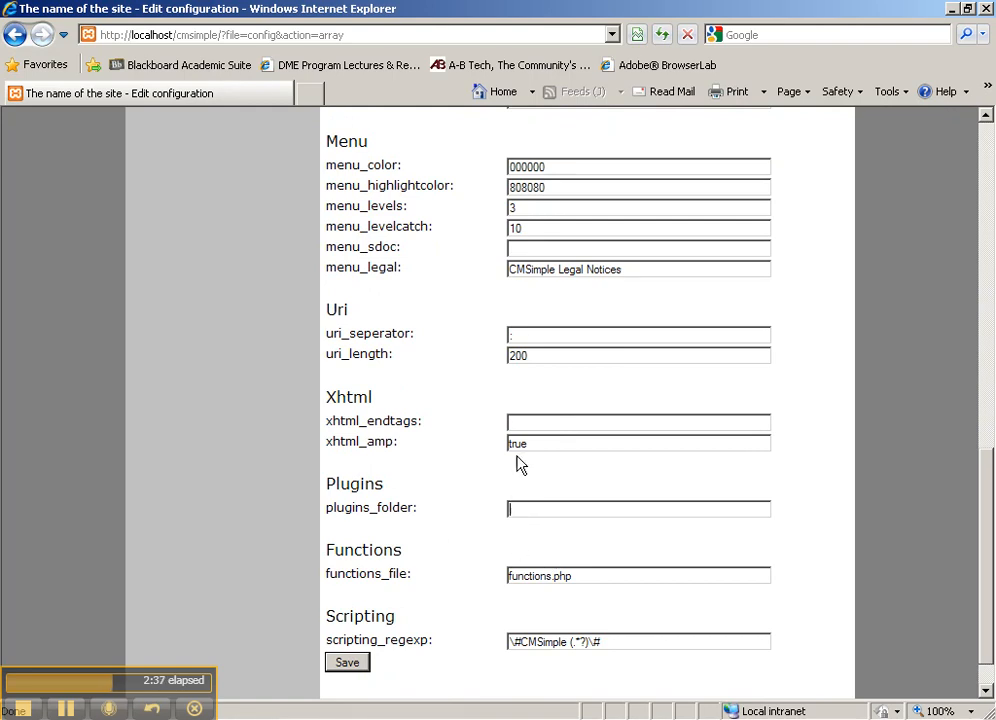
scroll(494, 458, "up", 9)
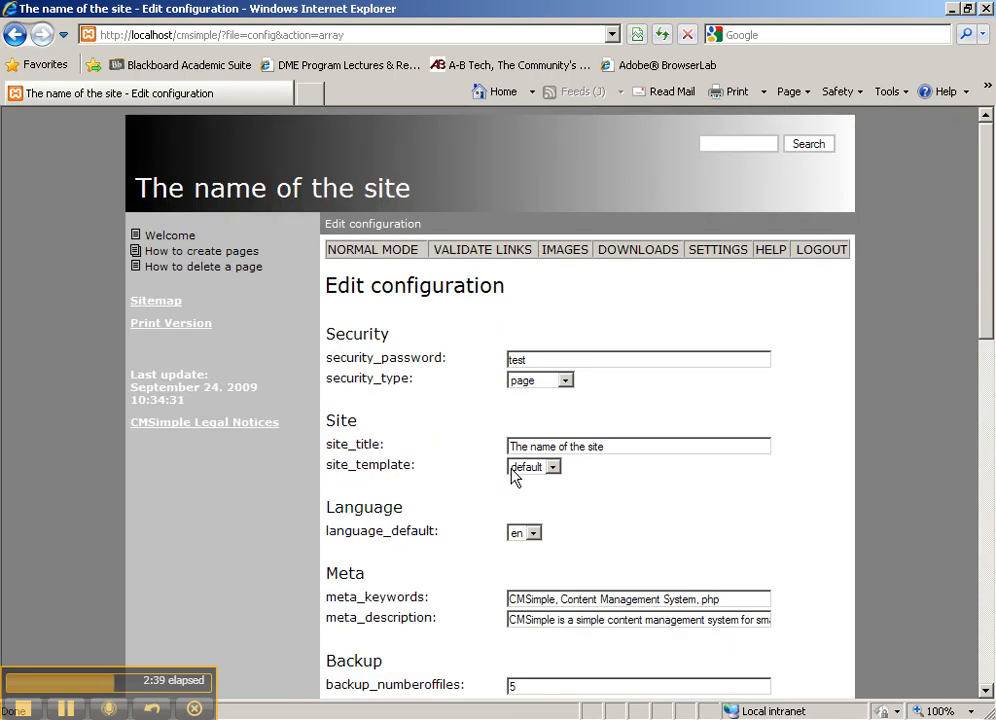
Step: Keep 'default' as the site_template and save the configuration
left_click(535, 467)
left_click(535, 477)
left_click(629, 514)
scroll(627, 510, "down", 10)
scroll(625, 504, "down", 5)
left_click(351, 614)
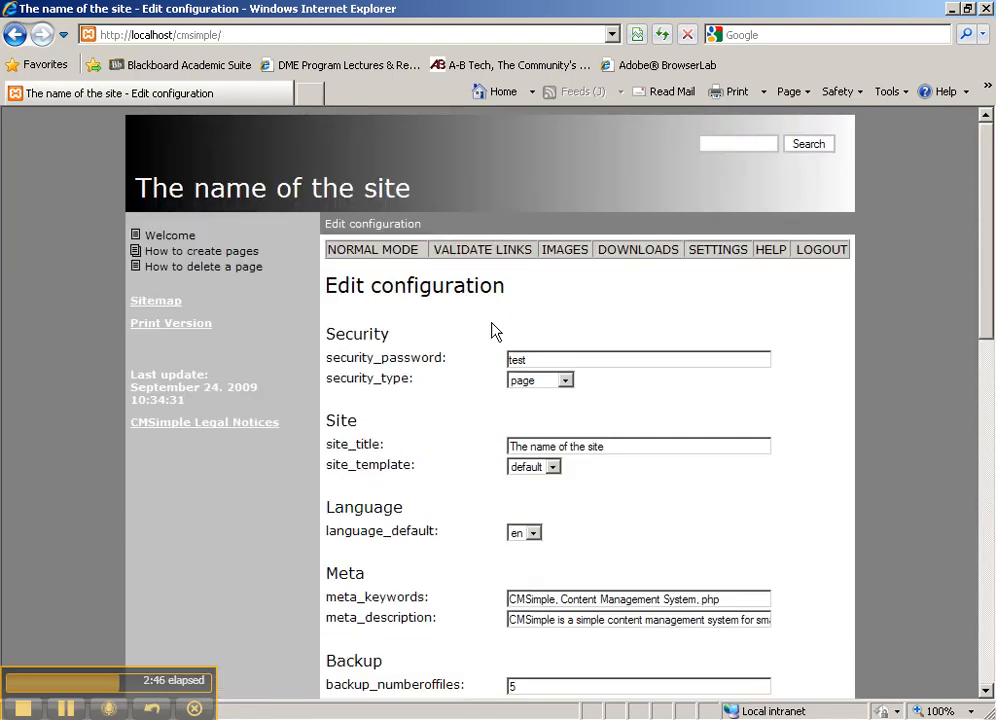
left_click(709, 251)
Step: View the site template in the editor, then go back to the settings page
left_click(410, 436)
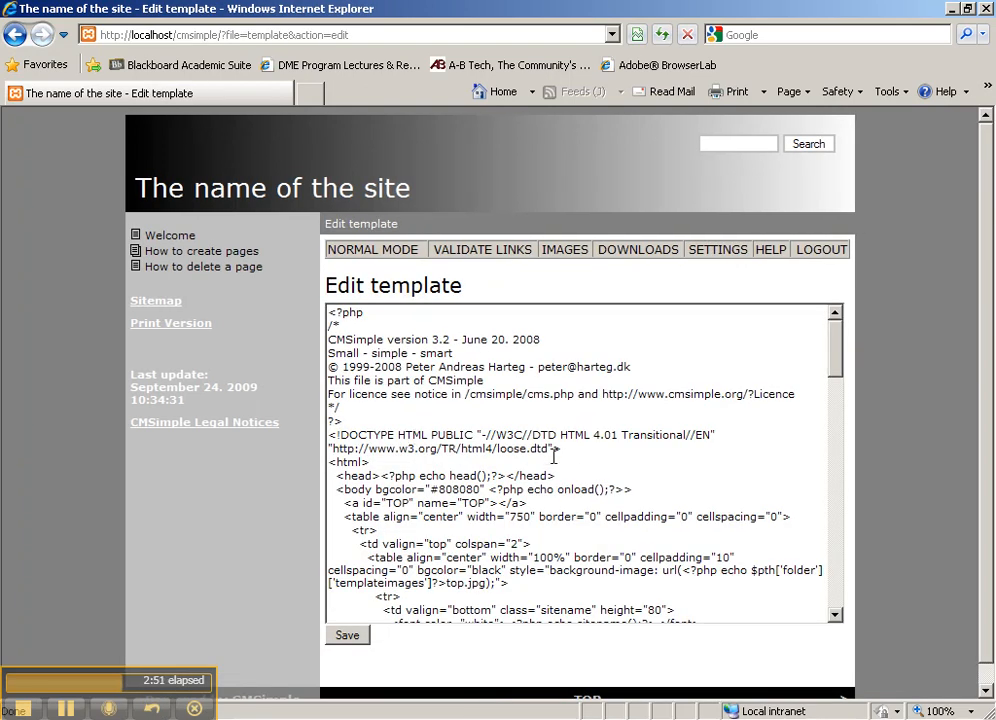
scroll(553, 456, "down", 12)
scroll(553, 456, "down", 3)
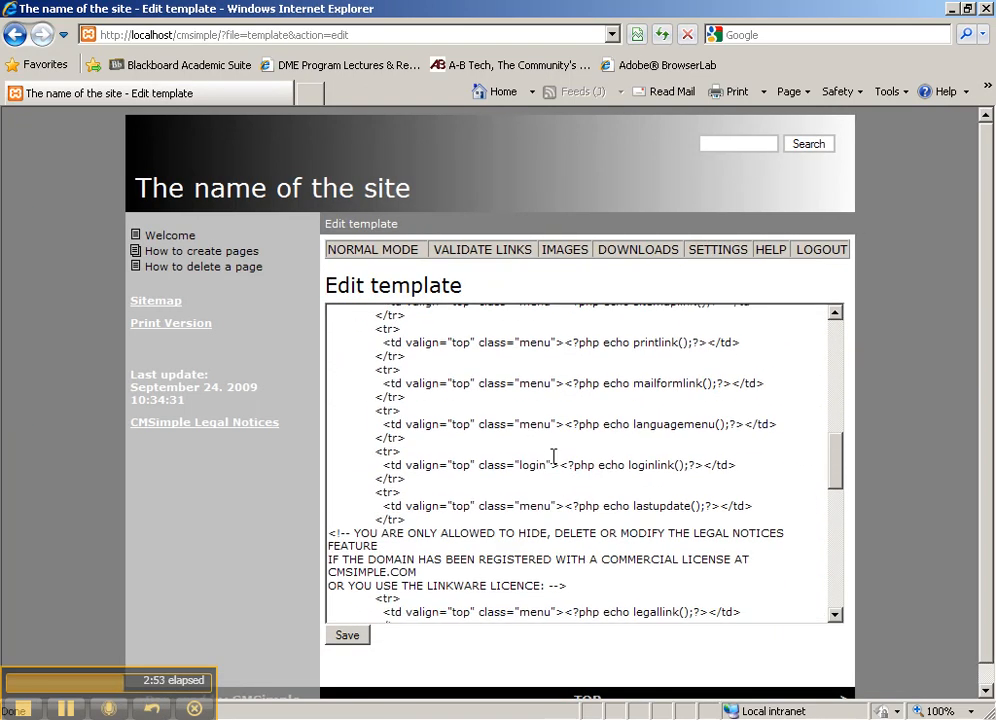
left_click(20, 38)
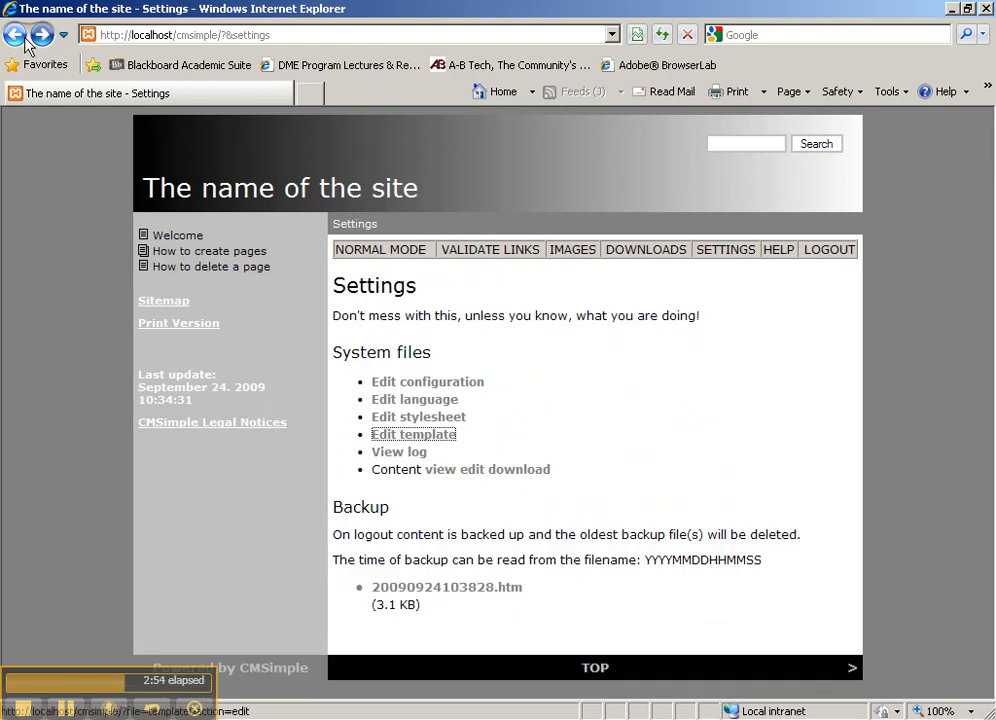
Step: Save the stylesheet and bring the Explorer content folder to the front
left_click(422, 416)
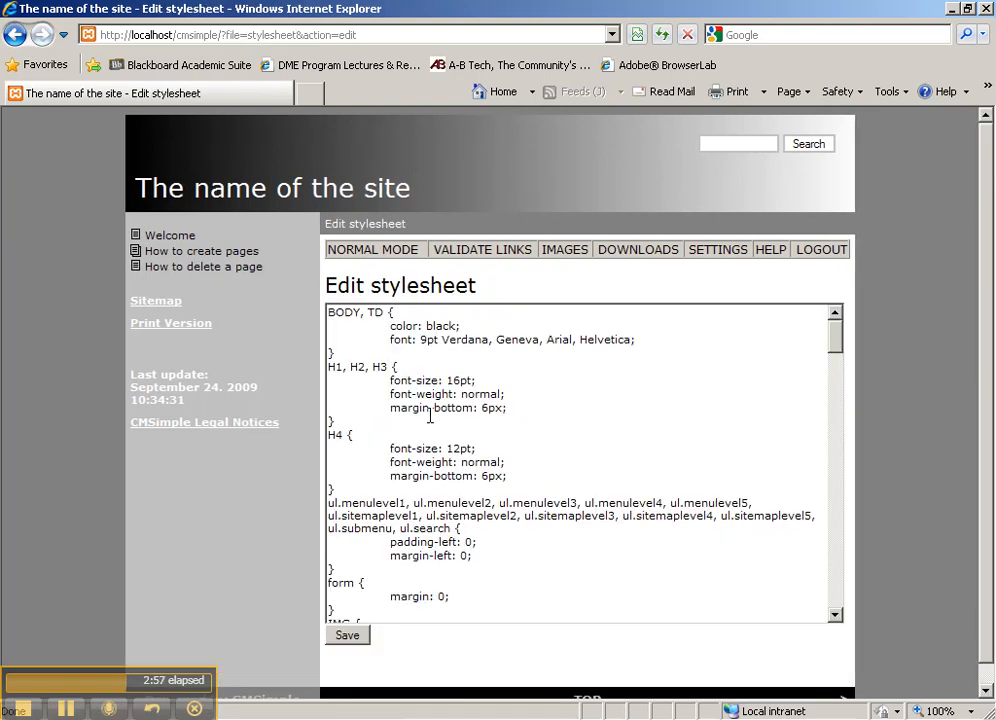
left_click(352, 640)
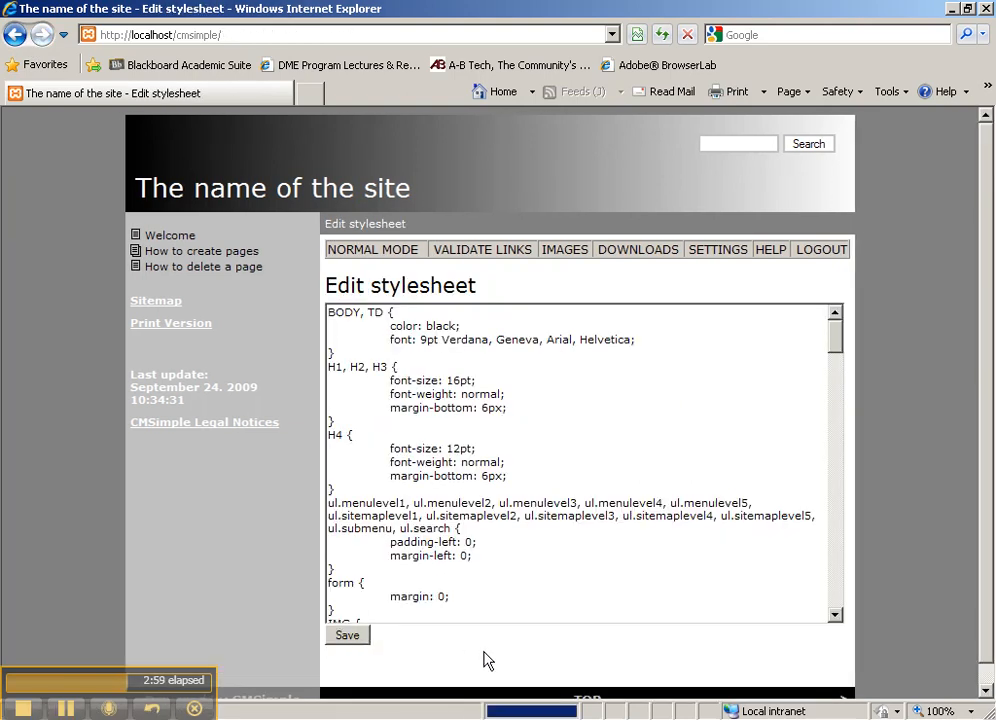
left_click(328, 718)
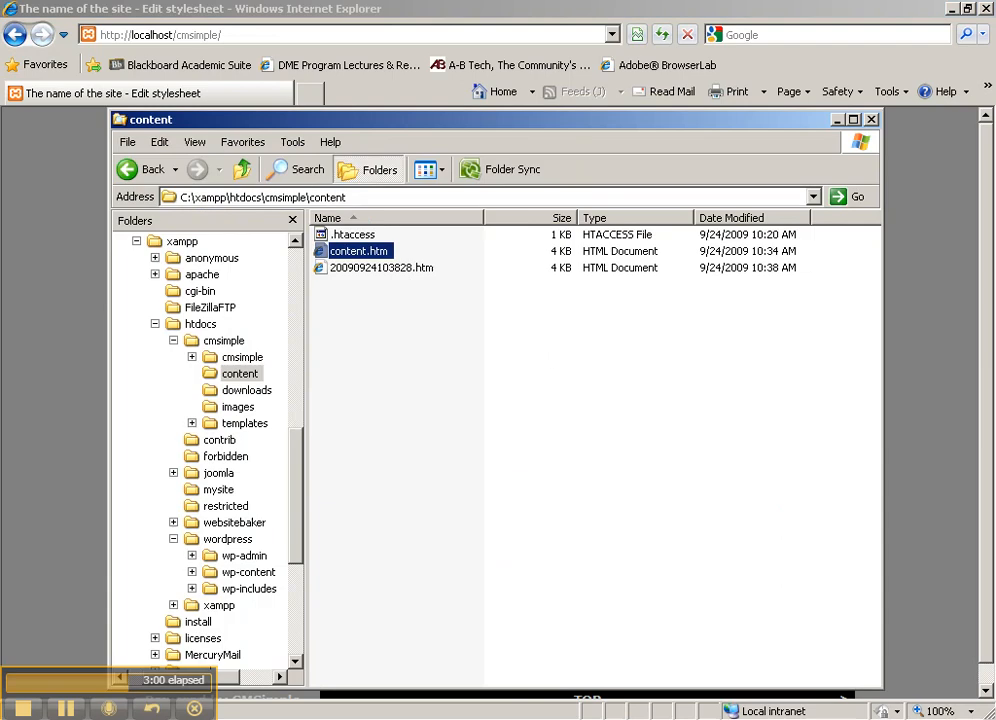
Step: Open cmsimple > templates > default and select template.htm and stylesheet.css
left_click(222, 340)
double_click(348, 301)
left_click(342, 238)
double_click(342, 238)
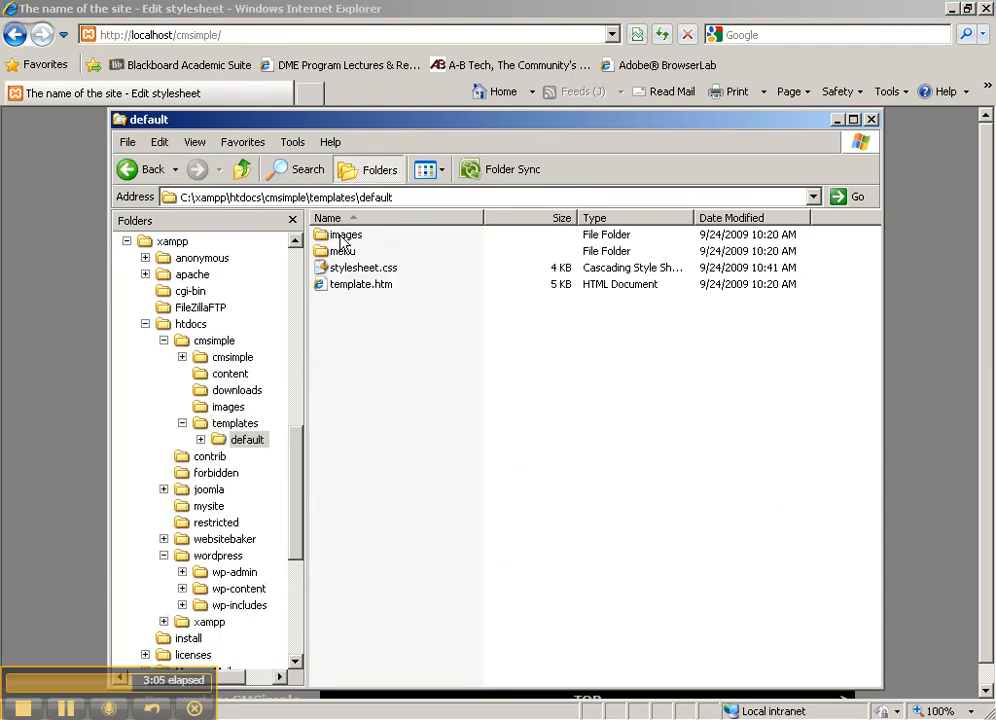
left_click(362, 285)
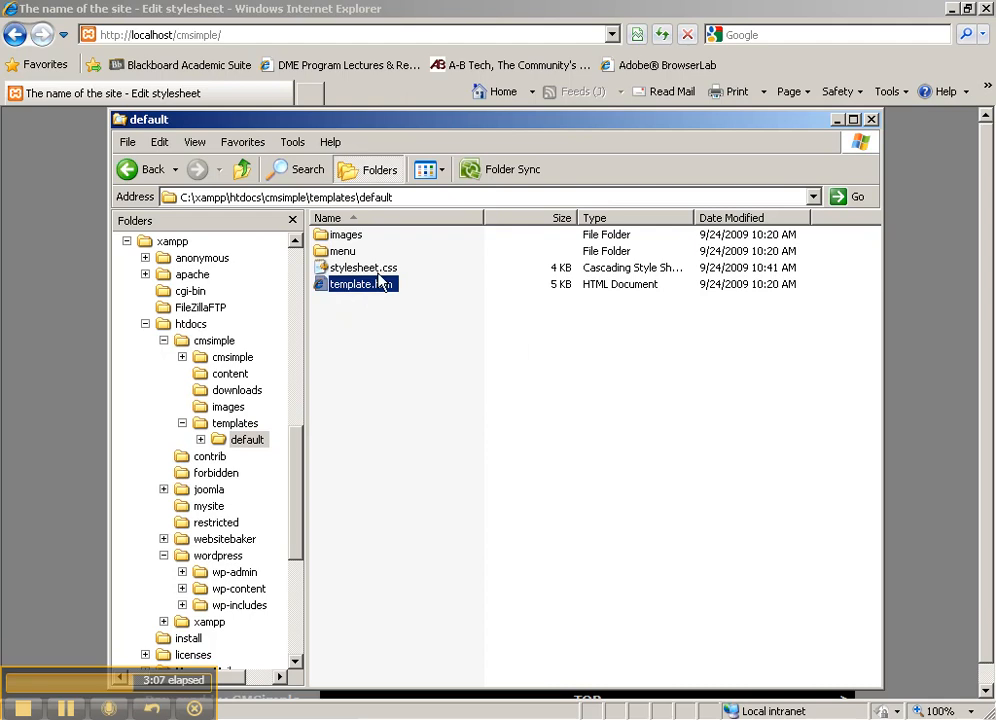
left_click(376, 270, "ctrl")
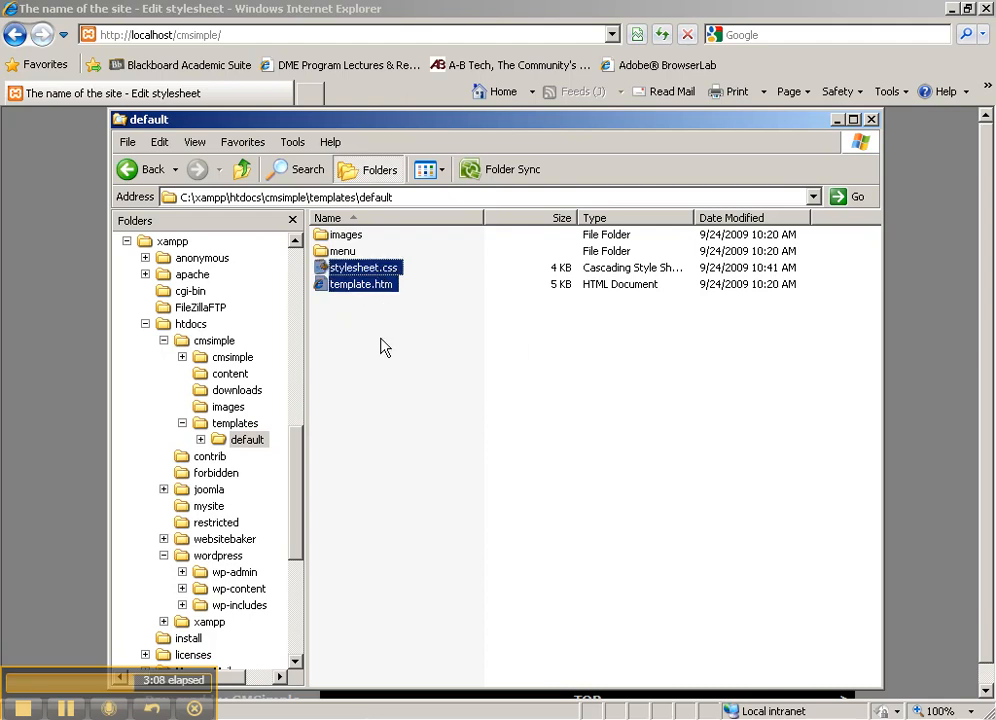
Step: Preview document.gif and the other menu GIFs in the image viewer
left_click(342, 251)
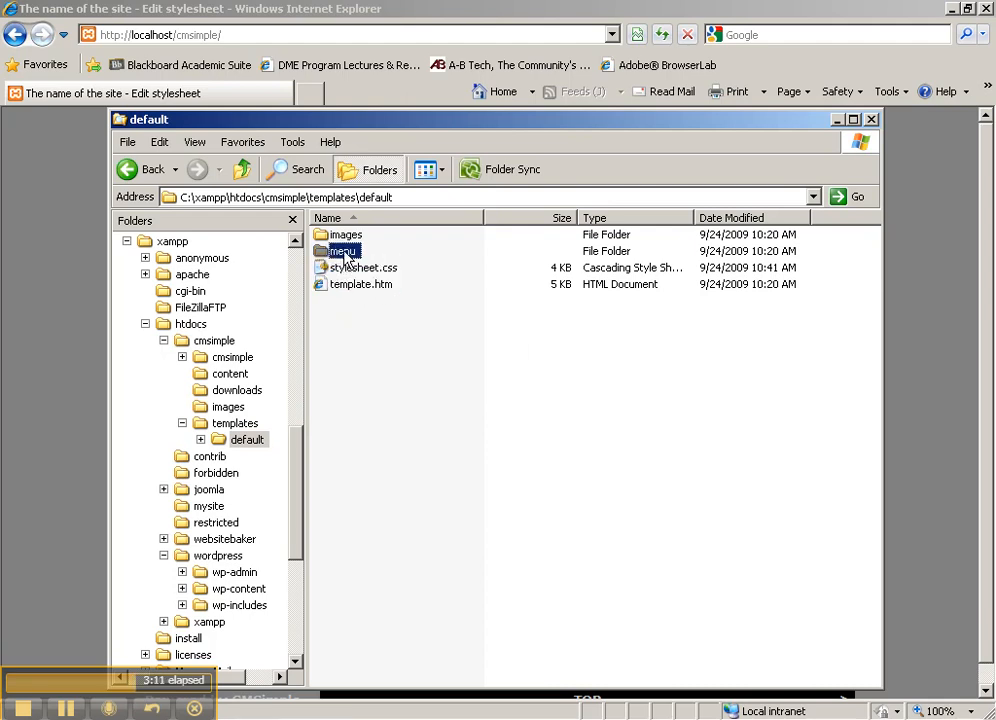
double_click(344, 251)
left_click(345, 238)
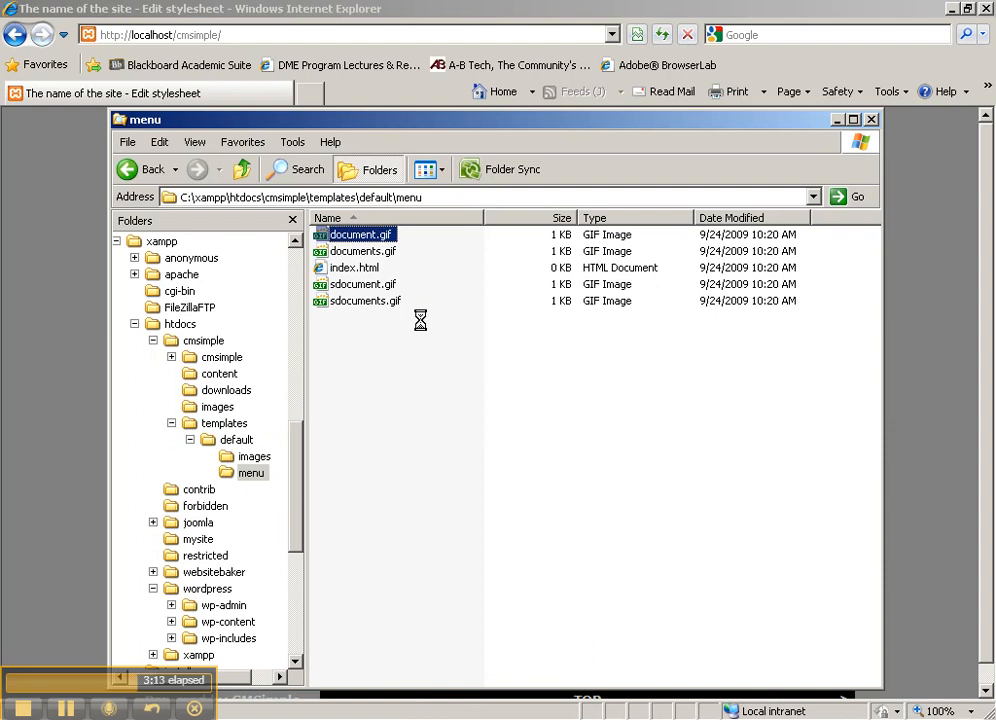
key("Return")
key("space")
key("space")
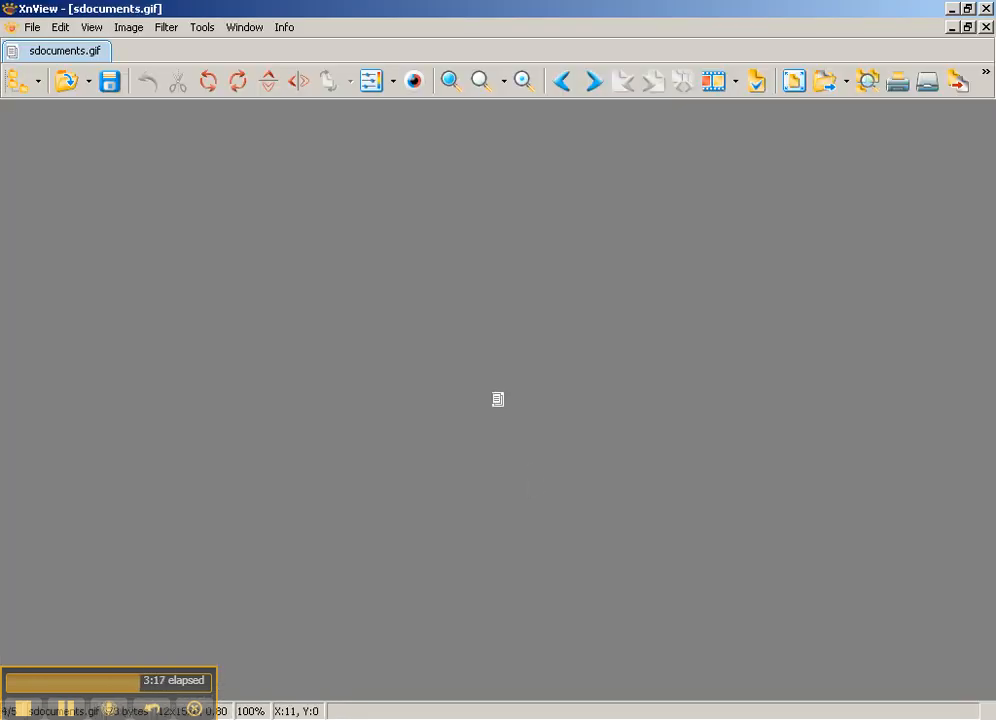
key("Escape")
Step: Back in the default folder, open template.htm with Edit with Notepad++
left_click(246, 474)
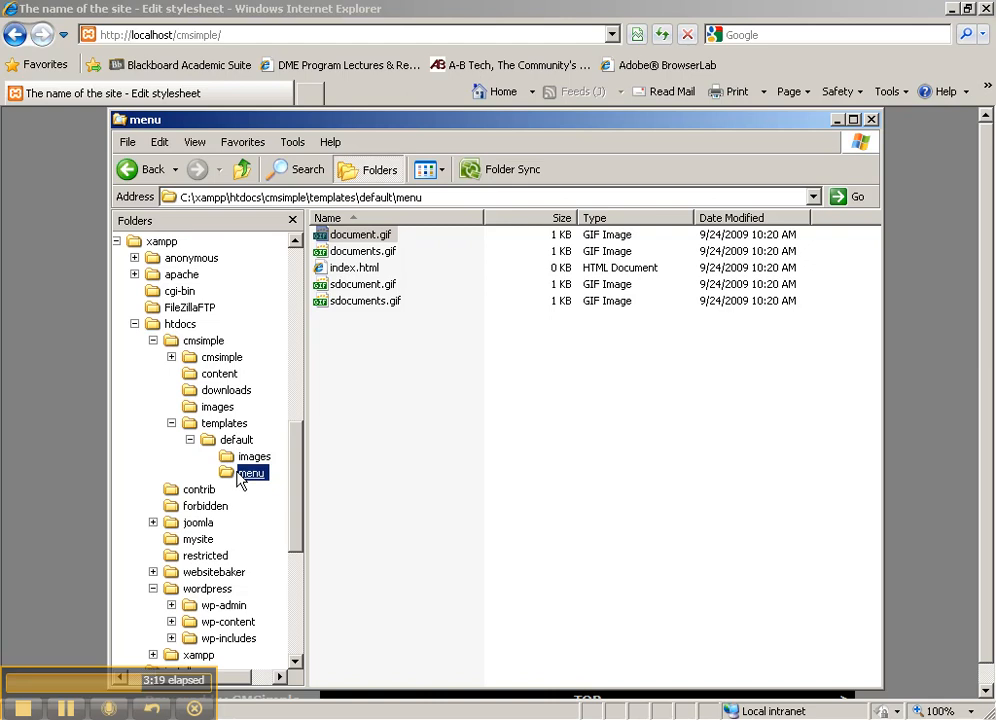
left_click(238, 440)
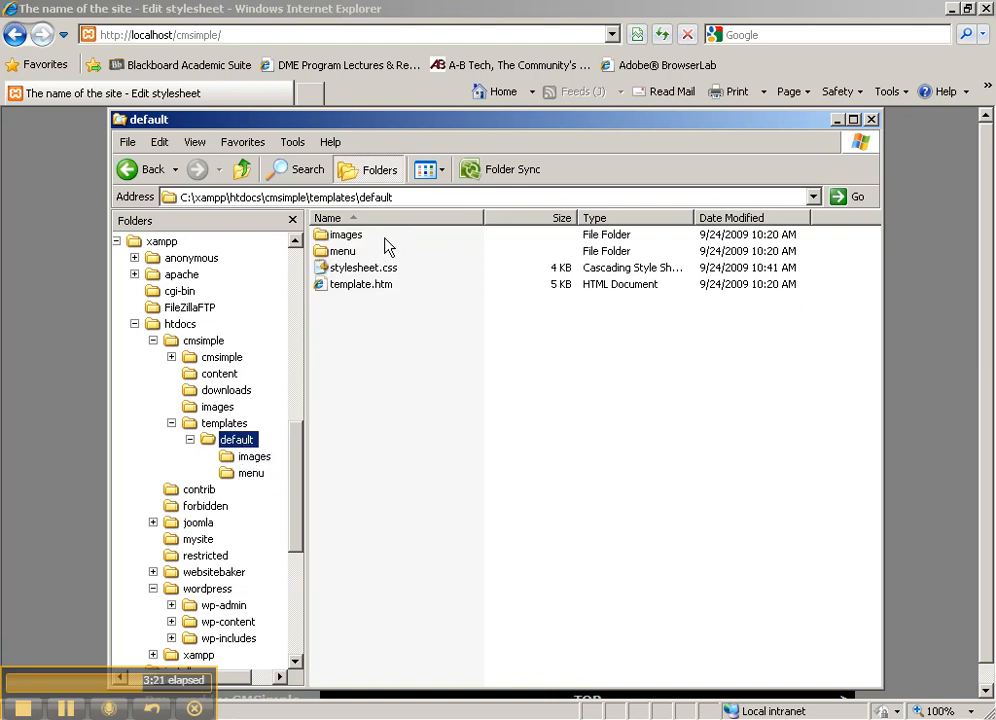
left_click(362, 285)
left_click(363, 272, "ctrl")
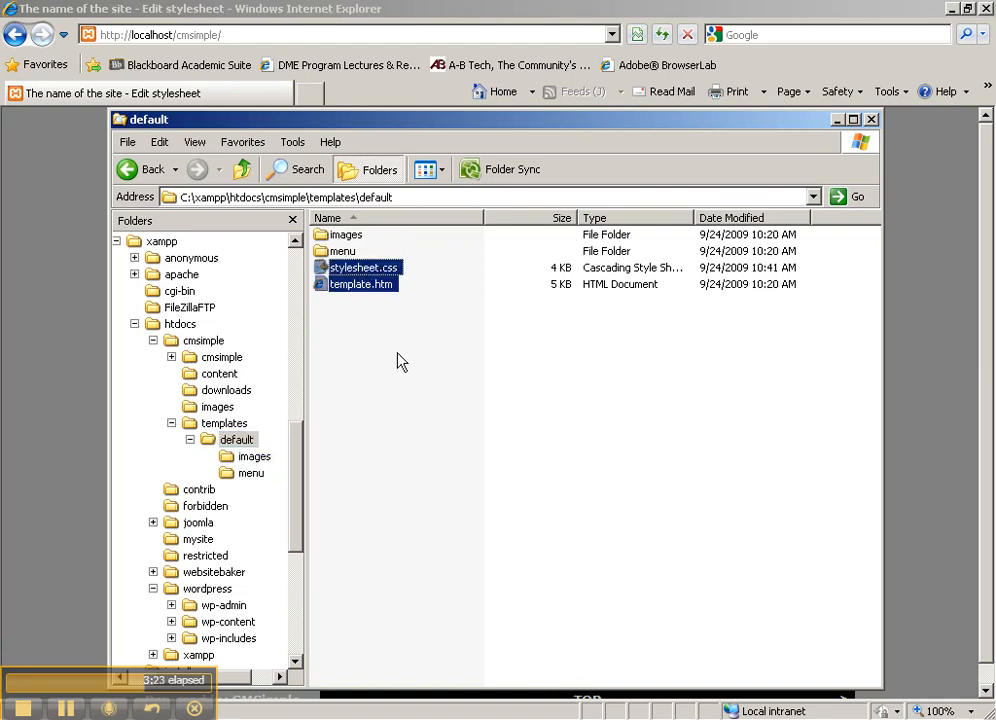
right_click(362, 287)
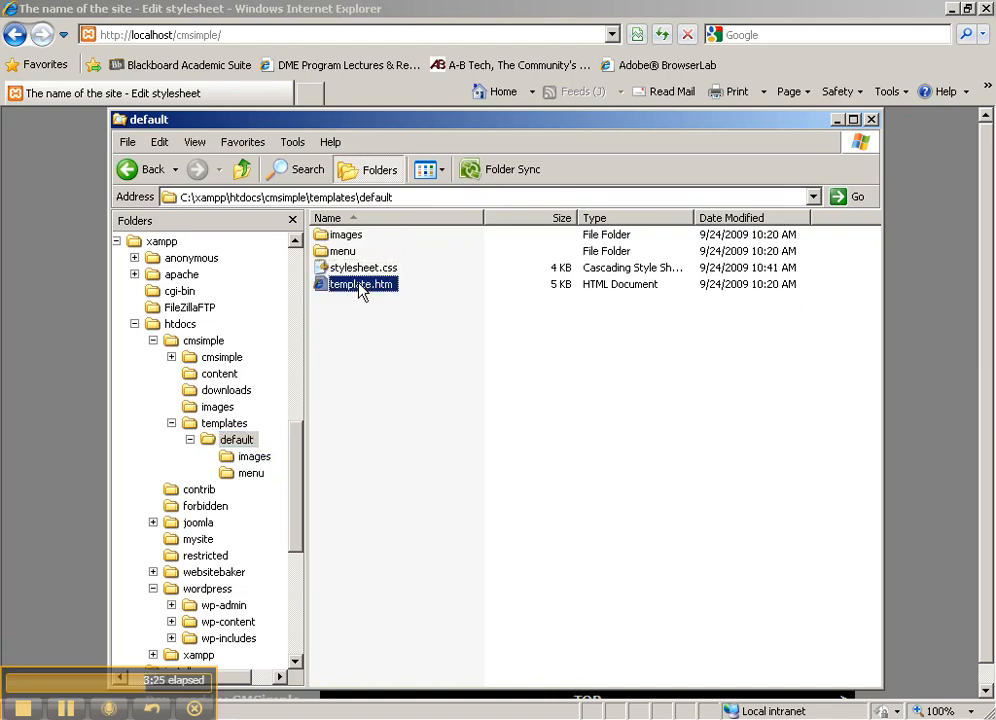
left_click(495, 445)
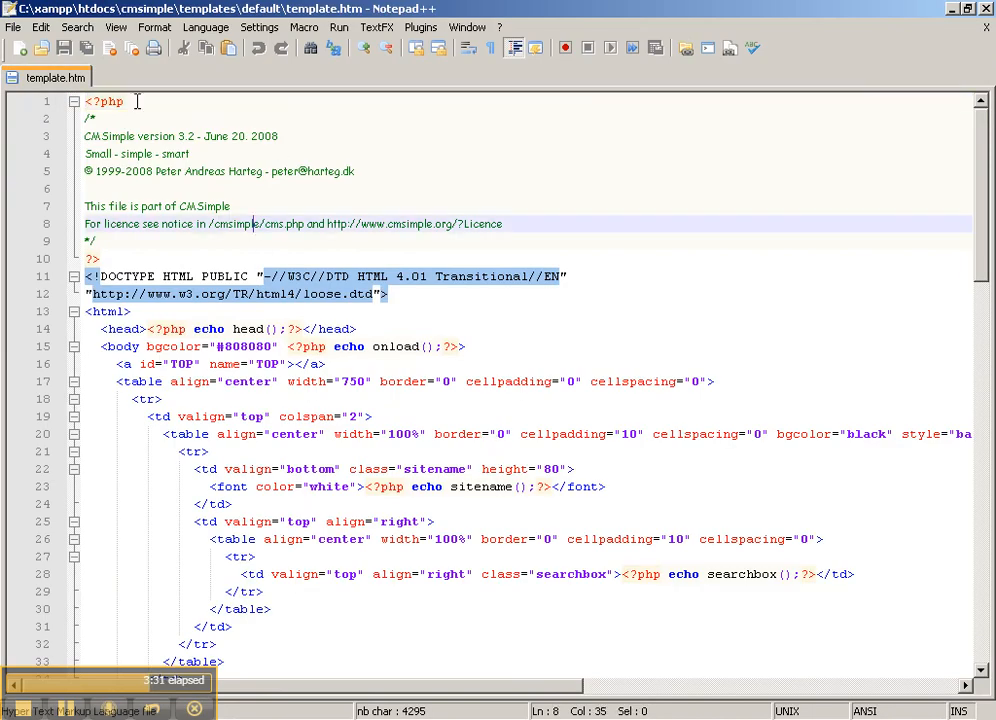
left_click_drag(85, 101, 93, 172)
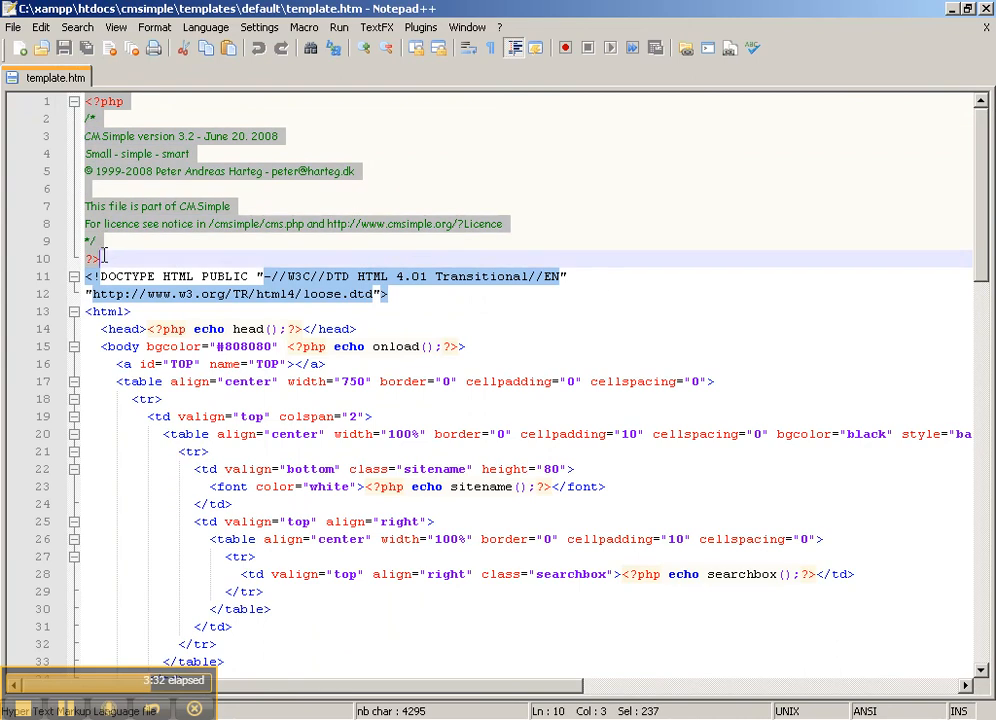
left_click(189, 222)
scroll(189, 220, "down", 2)
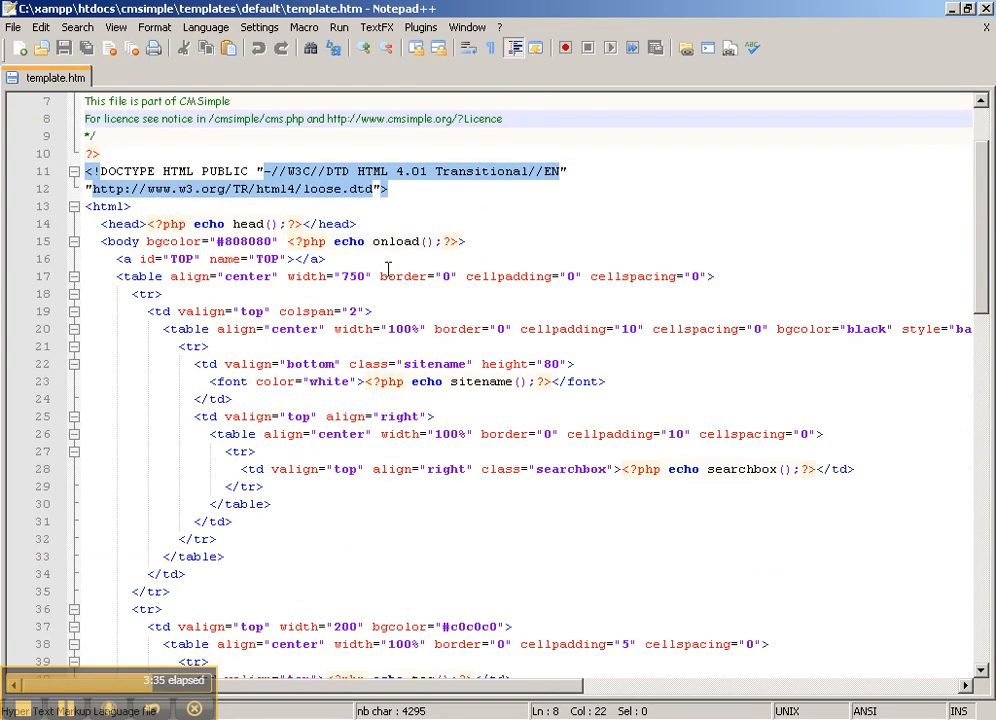
left_click_drag(103, 224, 356, 224)
left_click(156, 225)
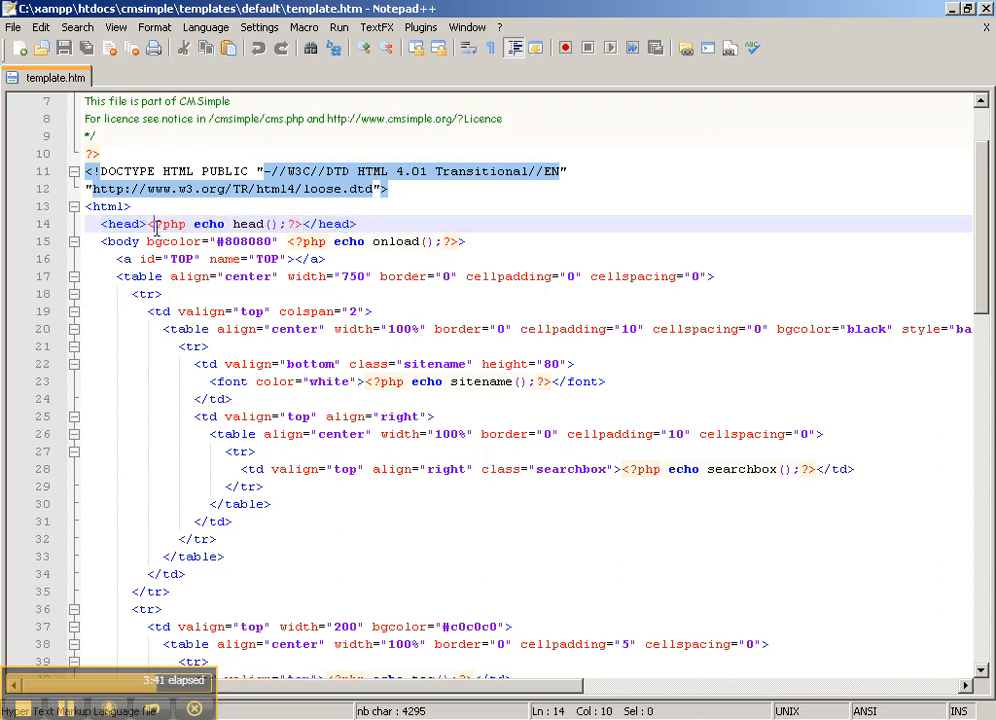
left_click_drag(148, 224, 460, 241)
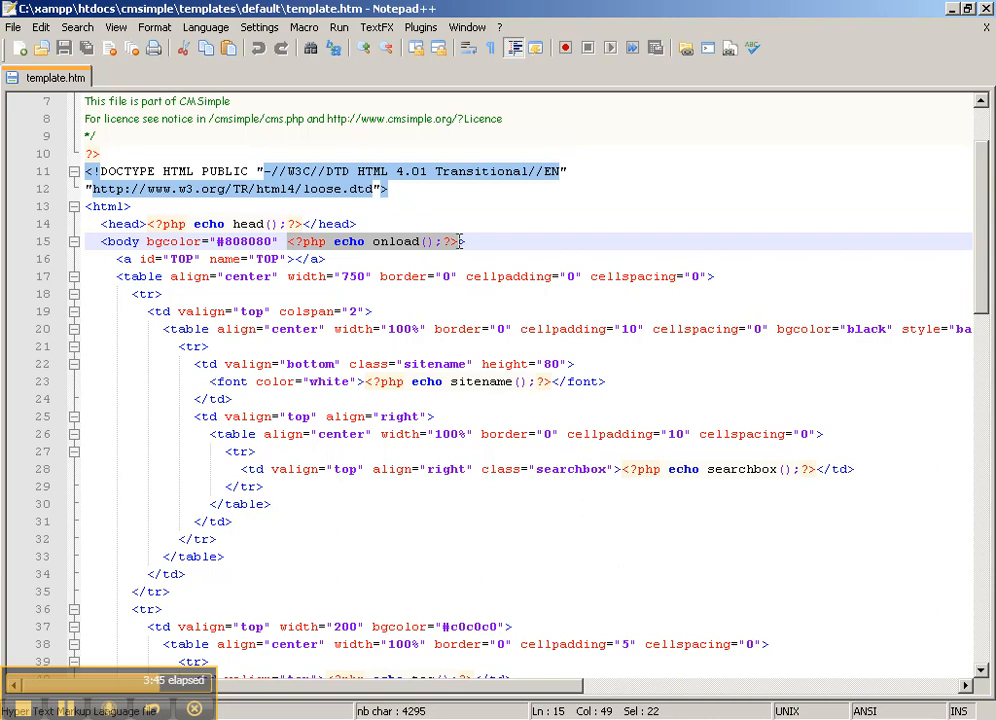
left_click_drag(553, 381, 366, 381)
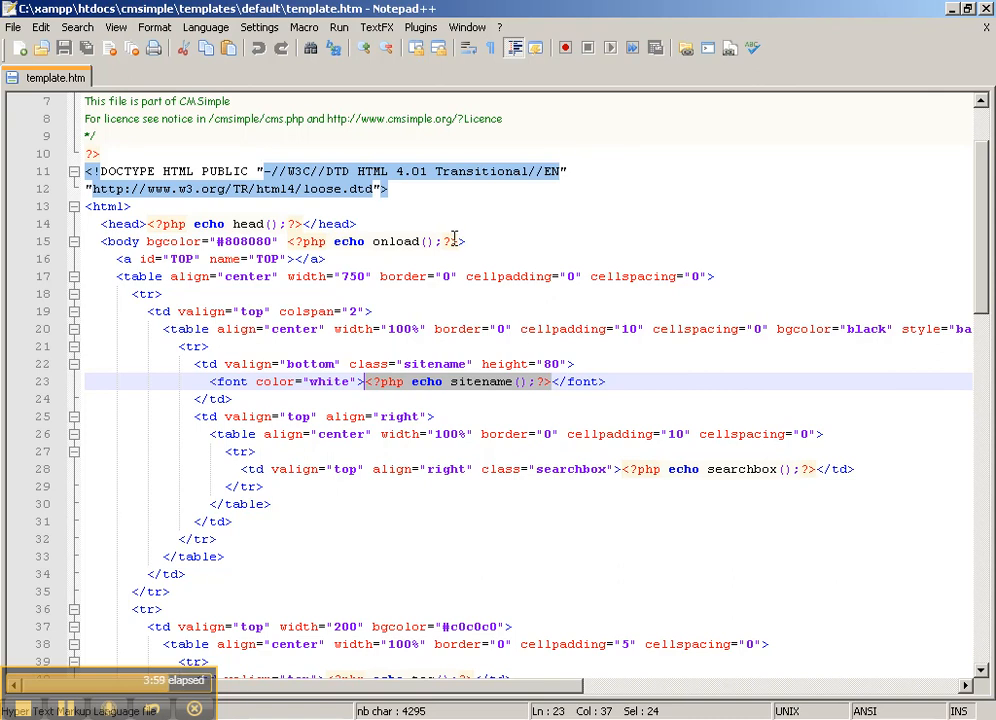
left_click_drag(462, 241, 290, 244)
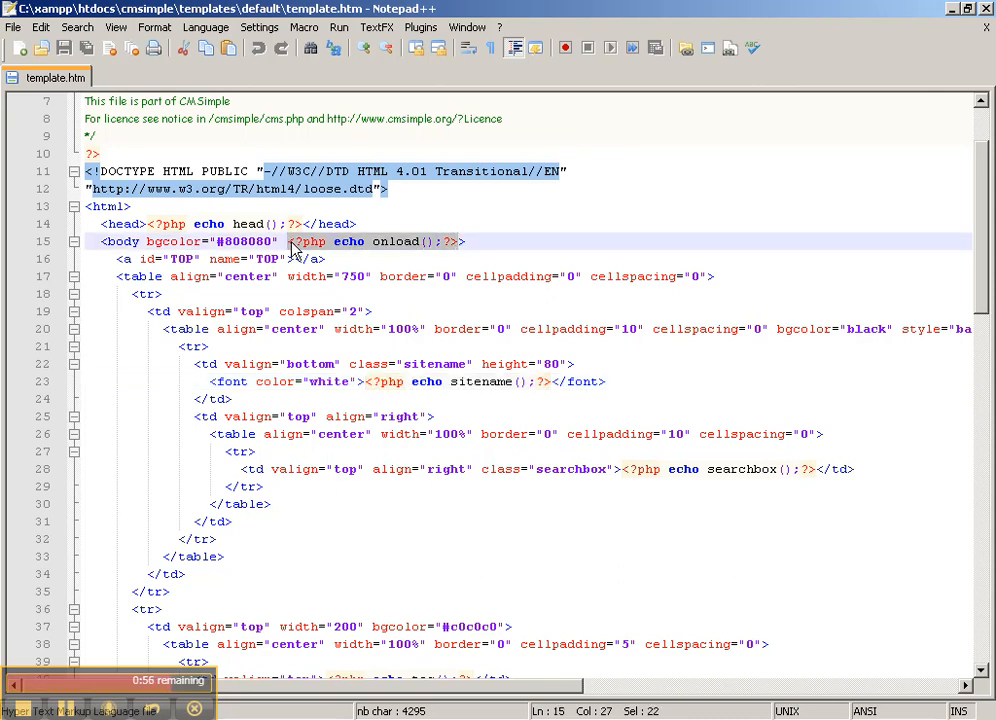
left_click_drag(148, 224, 302, 224)
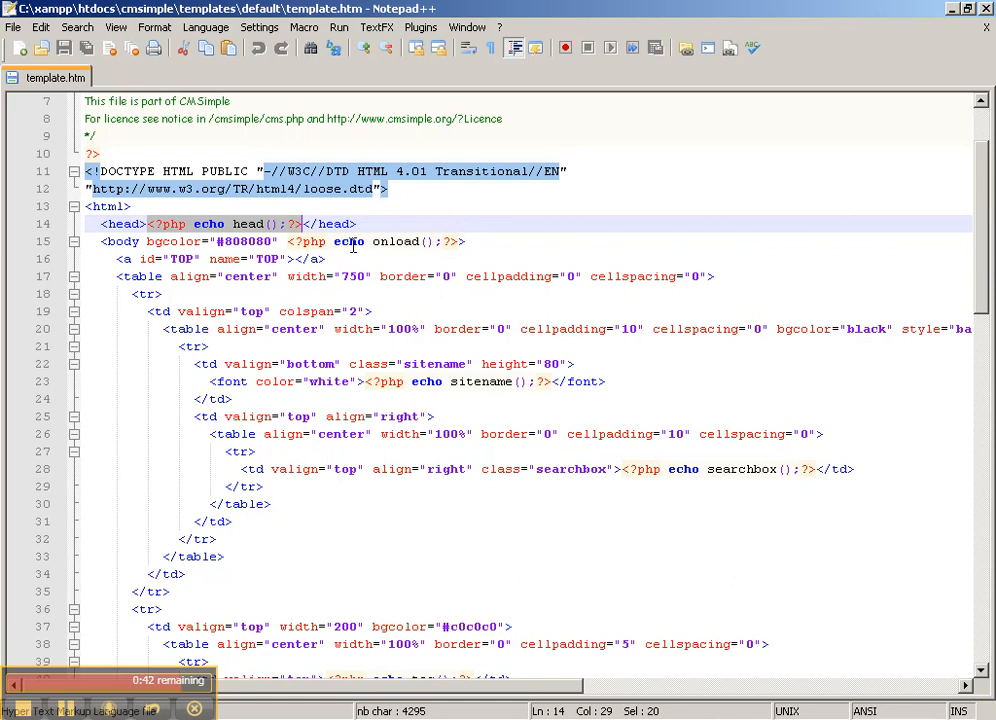
Step: Type three test lines after the head() call, then delete them, leaving a blank line
left_click(305, 224)
key("Return")
key("Return")
type("ew sdfsdfgsdfgsdfgsdfg sdf</head>")
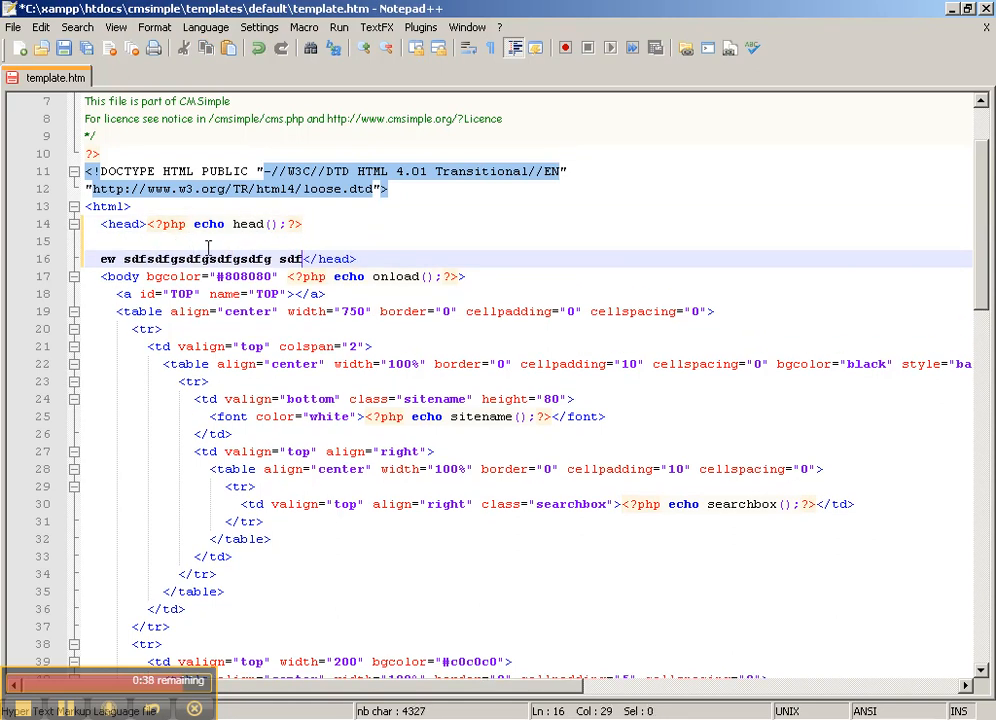
key("Return")
type("sdfg sdfgsdfg")
key("Return")
type("sdf g sdfgsdfg")
key("Return")
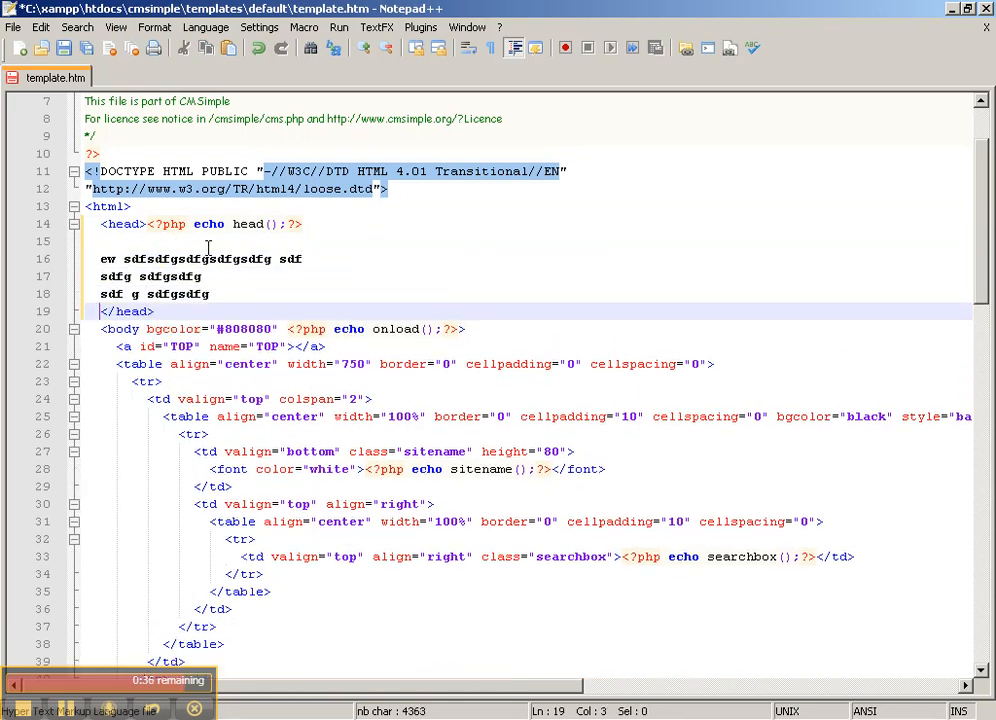
left_click_drag(215, 293, 97, 259)
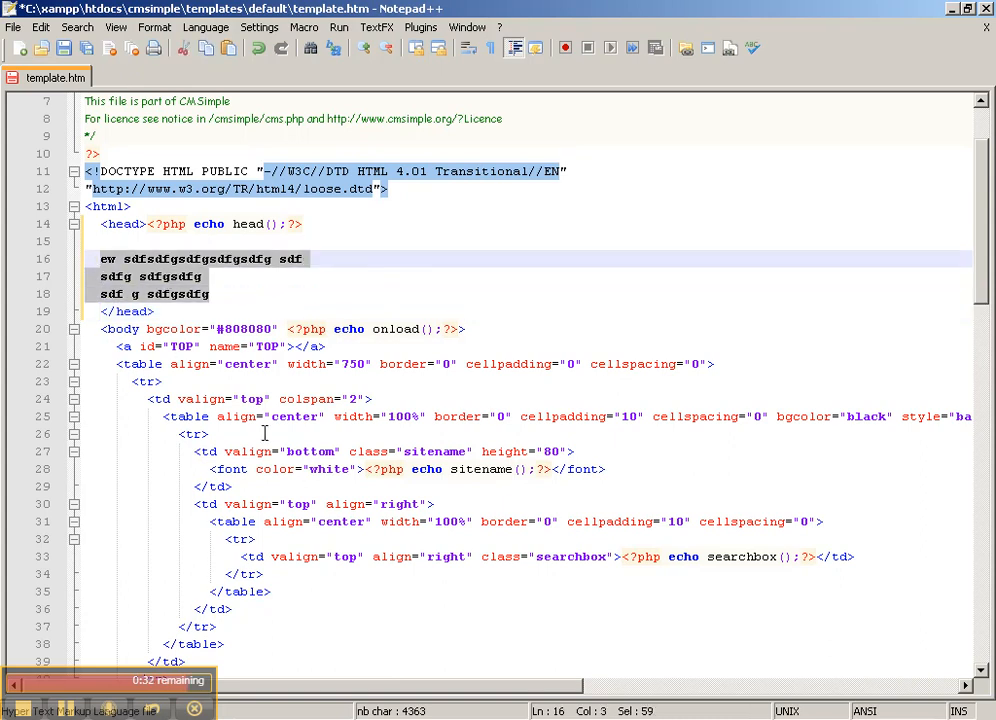
key("Delete")
Step: Mark the toc() call on line 43 and content() on line 79, then return to the browser
scroll(409, 571, "down", 3)
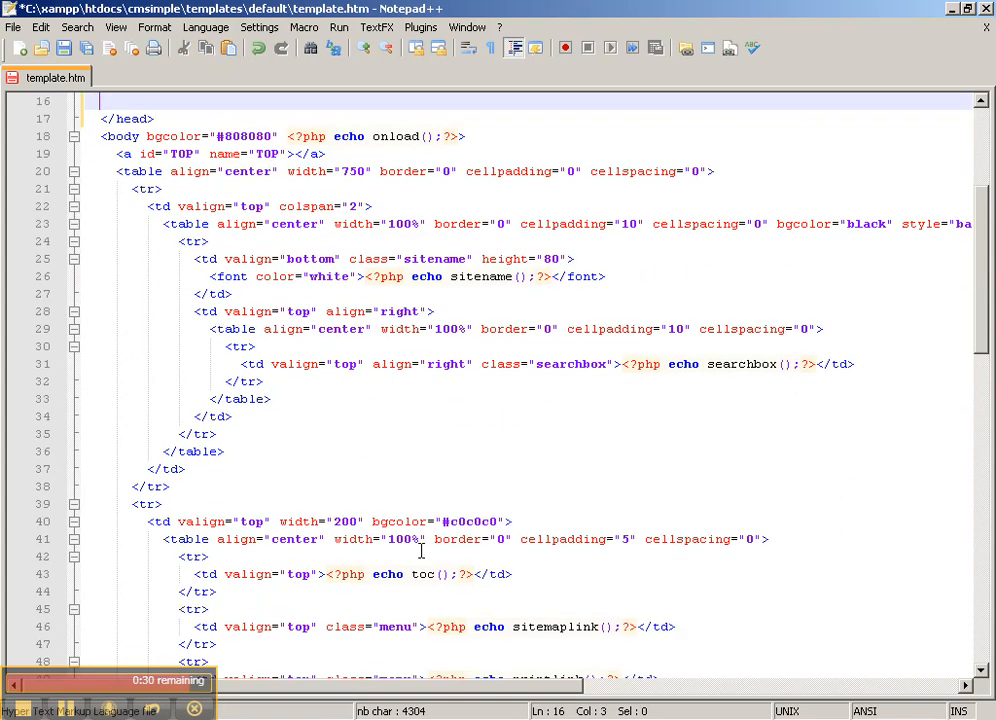
scroll(420, 550, "down", 11)
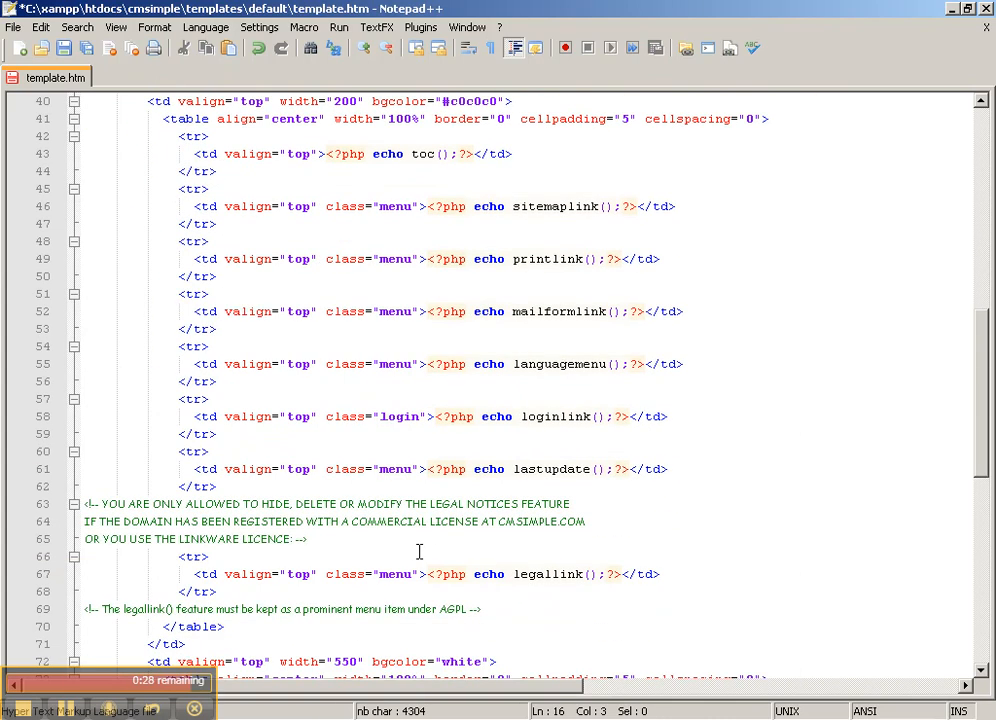
scroll(419, 551, "up", 2)
left_click(543, 153)
scroll(334, 153, "up", 1)
left_click_drag(329, 153, 473, 154)
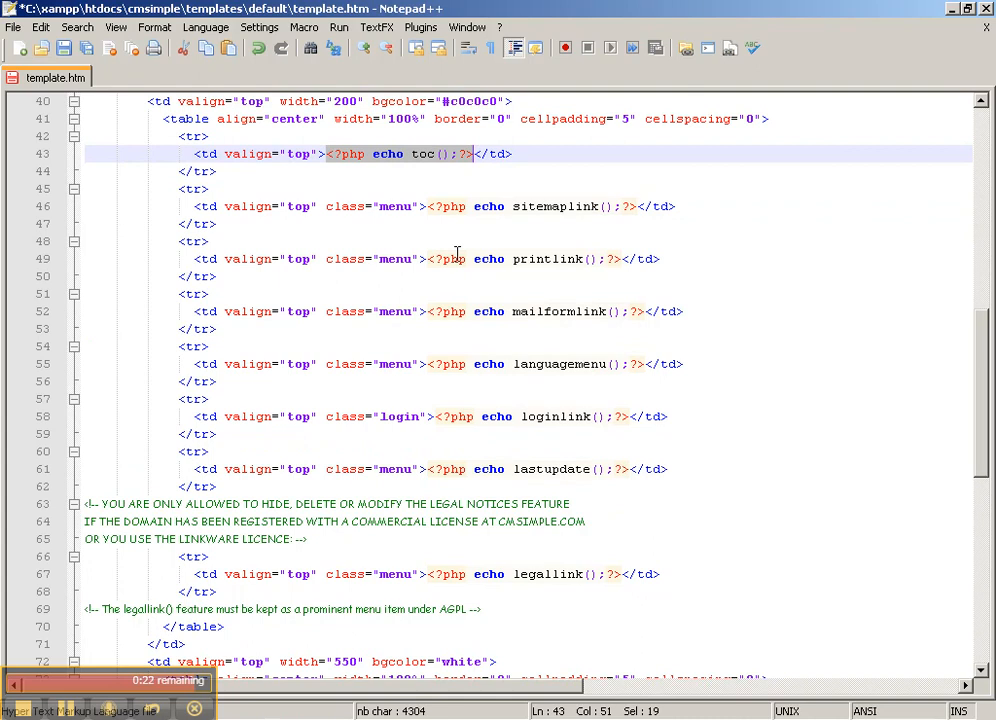
scroll(457, 253, "down", 8)
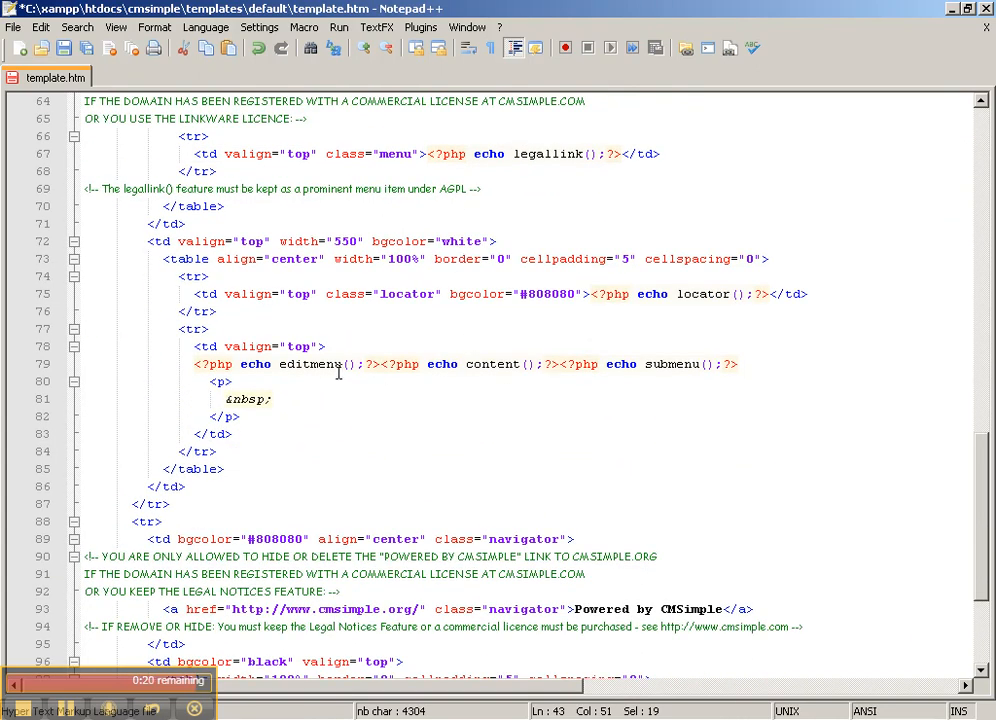
left_click_drag(196, 364, 560, 364)
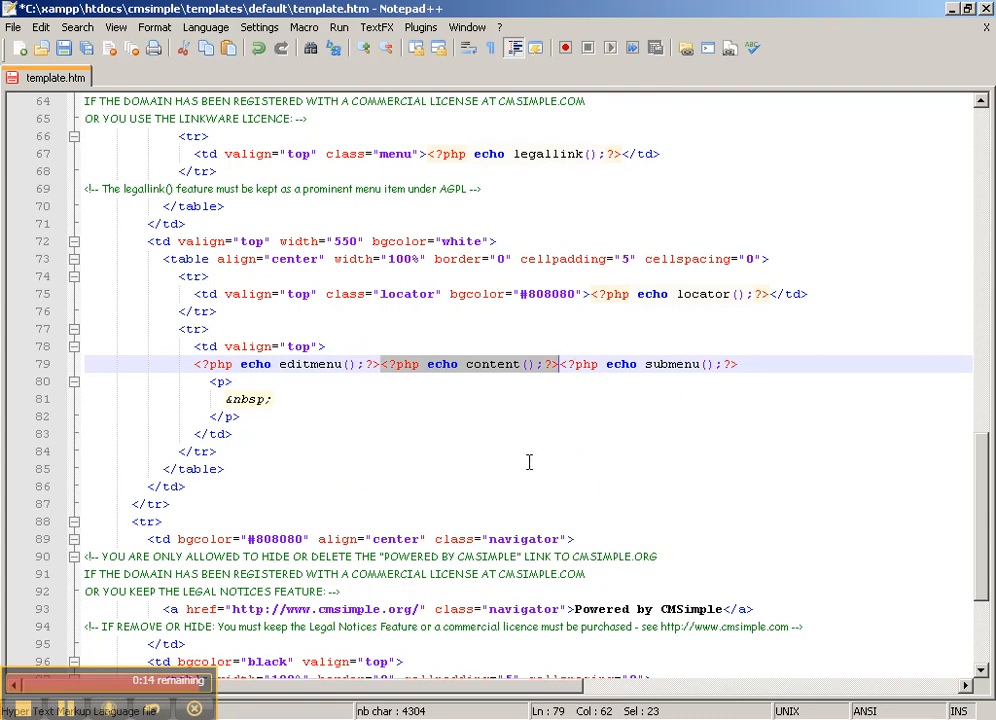
scroll(529, 462, "down", 4)
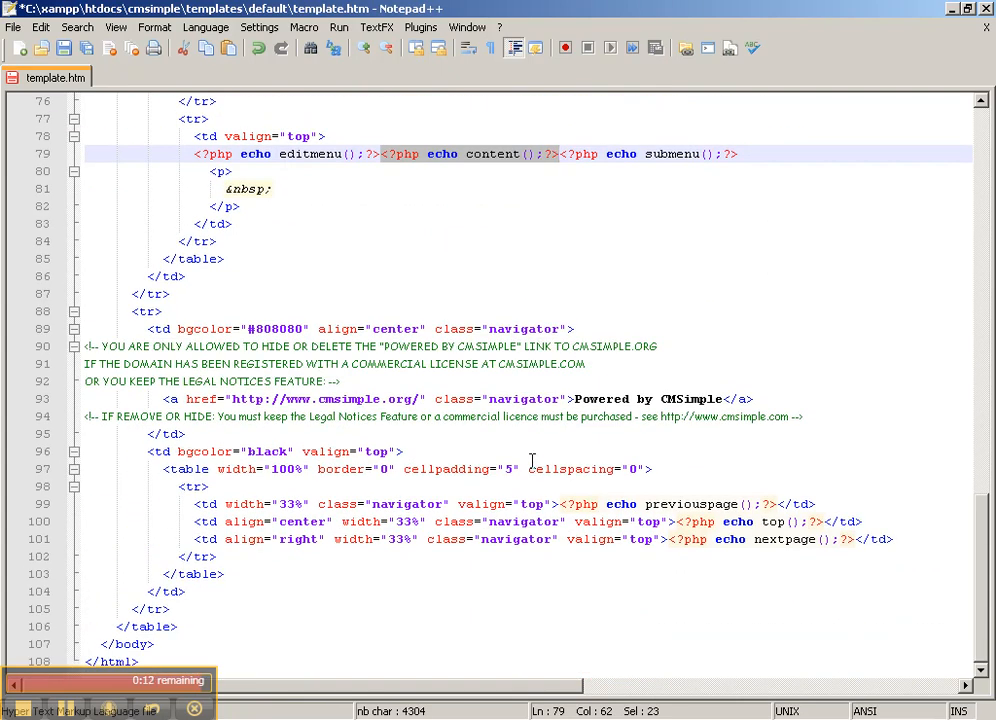
scroll(532, 461, "up", 3)
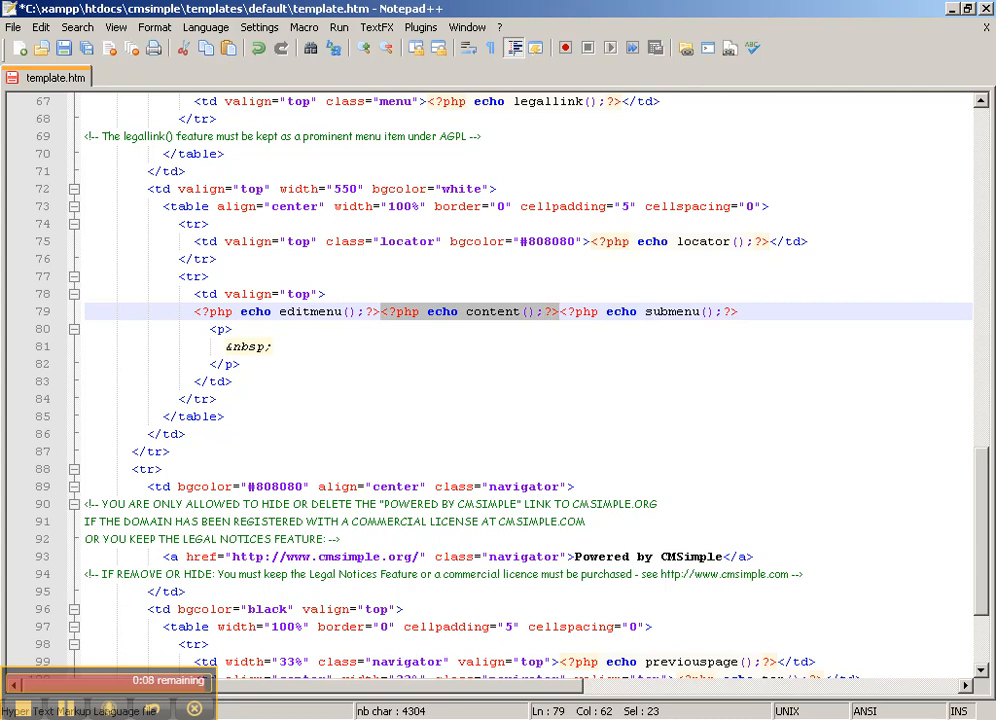
key("alt+Tab")
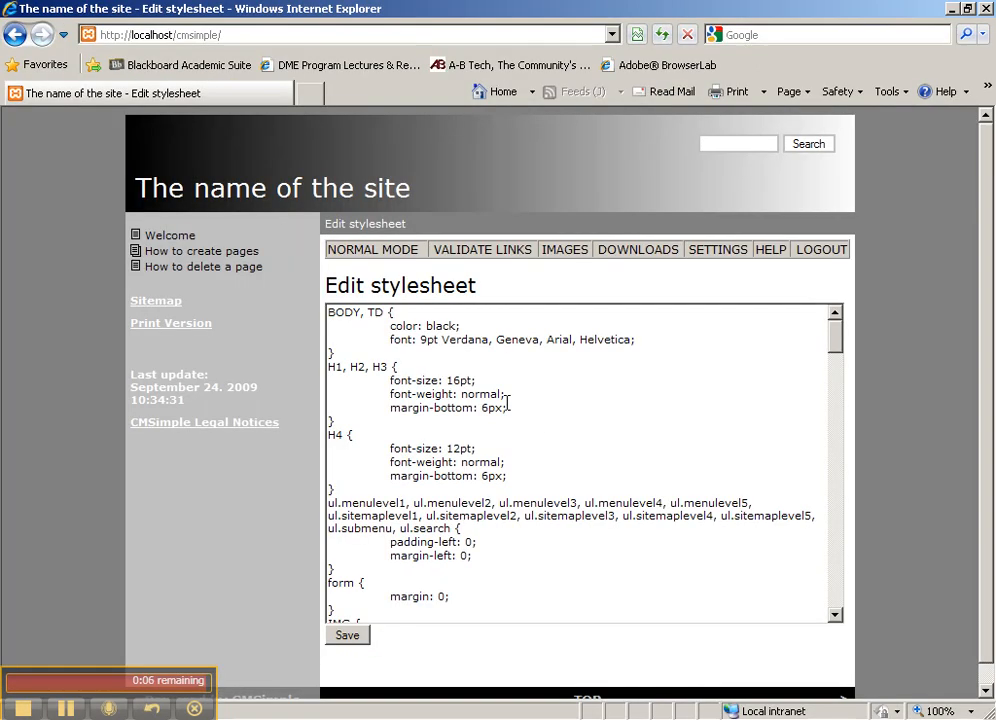